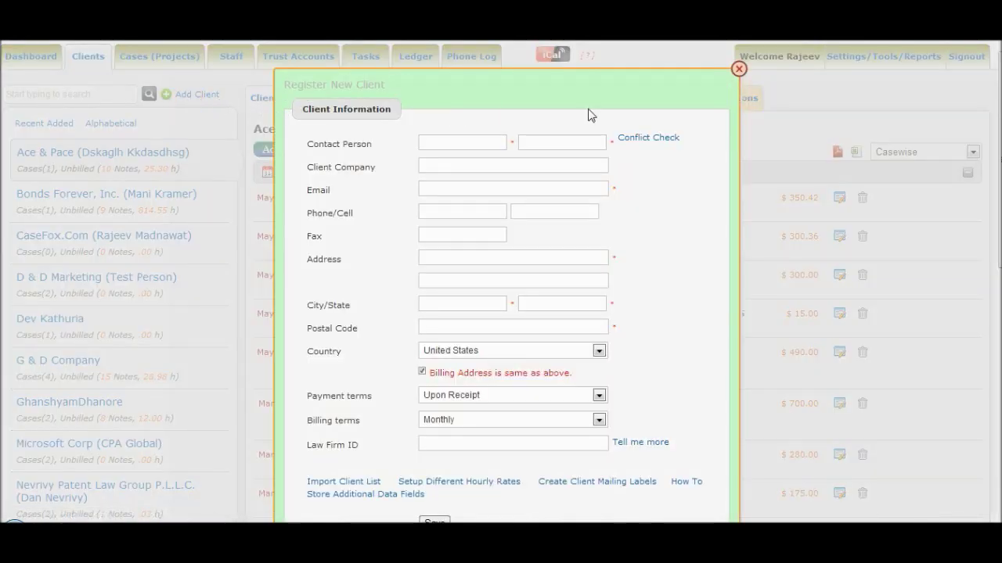
- Dismiss the new-client form and examine G & D Company's IMB & Company and Doe v Doe cases and its client details
left_click(739, 70)
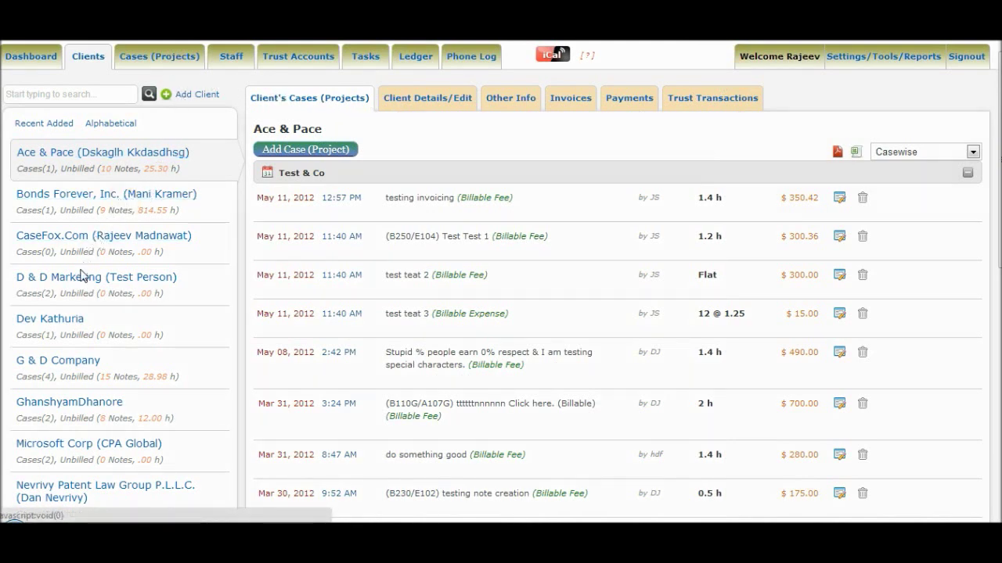
left_click(54, 363)
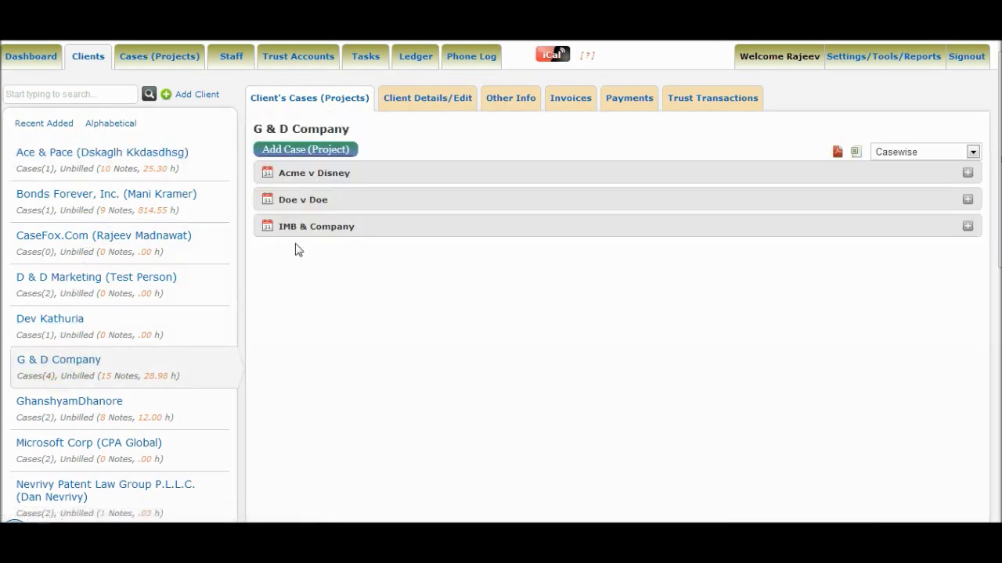
left_click(969, 228)
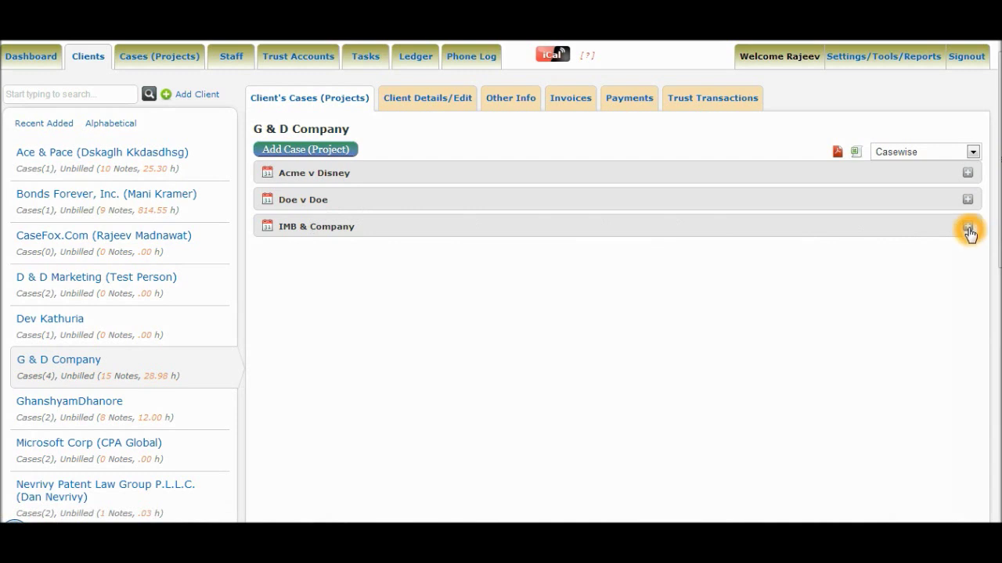
left_click(968, 227)
left_click(968, 199)
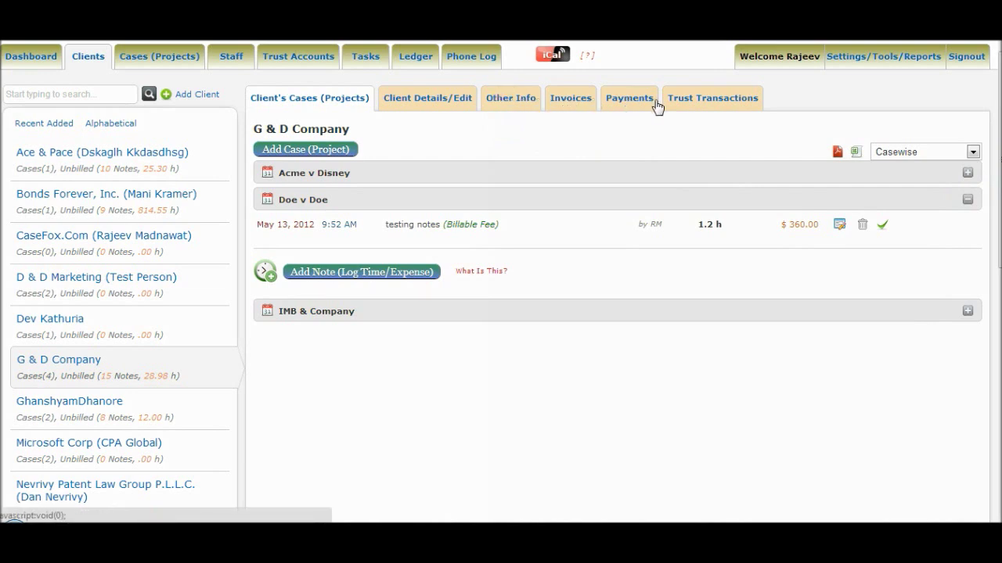
left_click(415, 108)
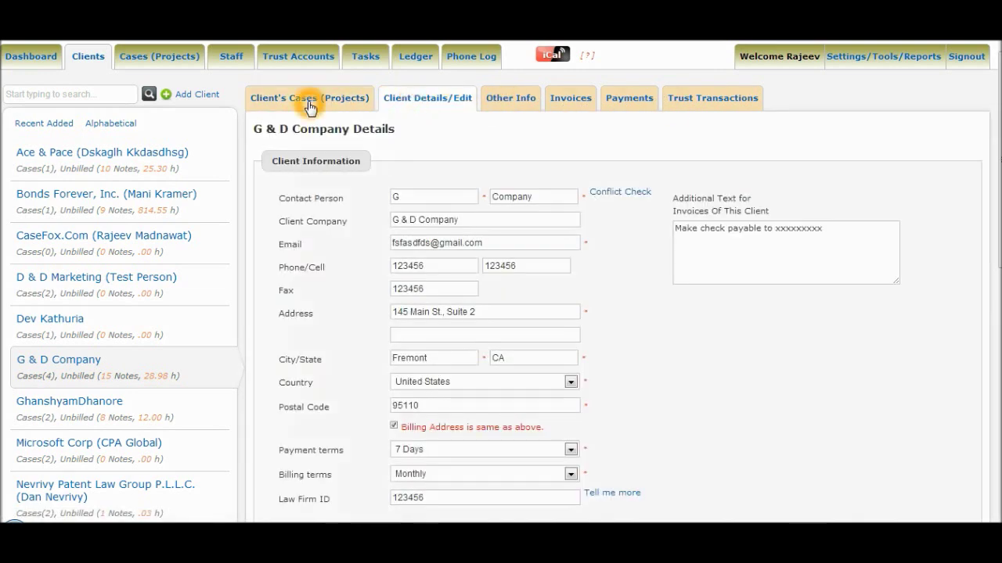
- Examine the time and expense notes of the Acme V Disney case through to the billing totals
left_click(161, 58)
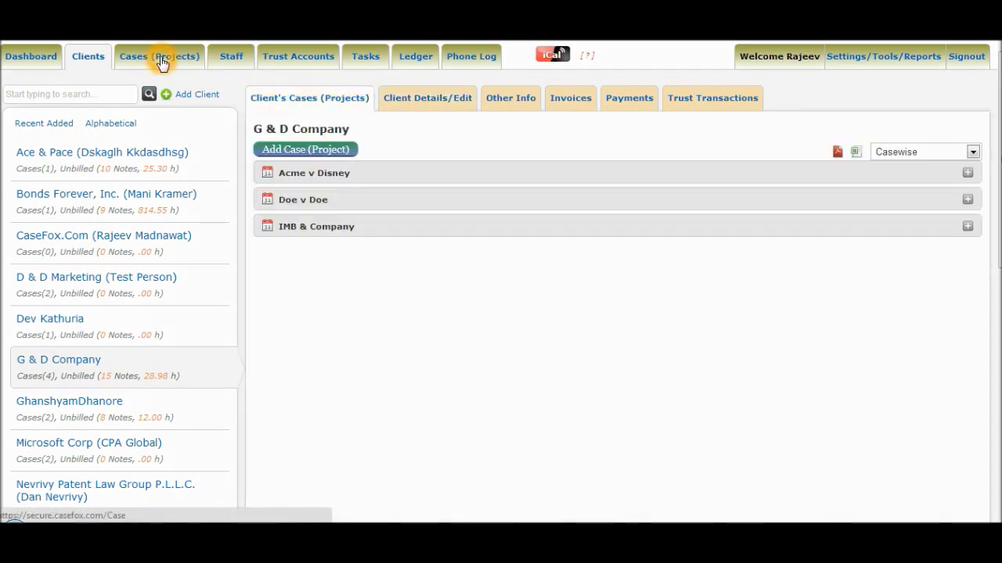
left_click(161, 61)
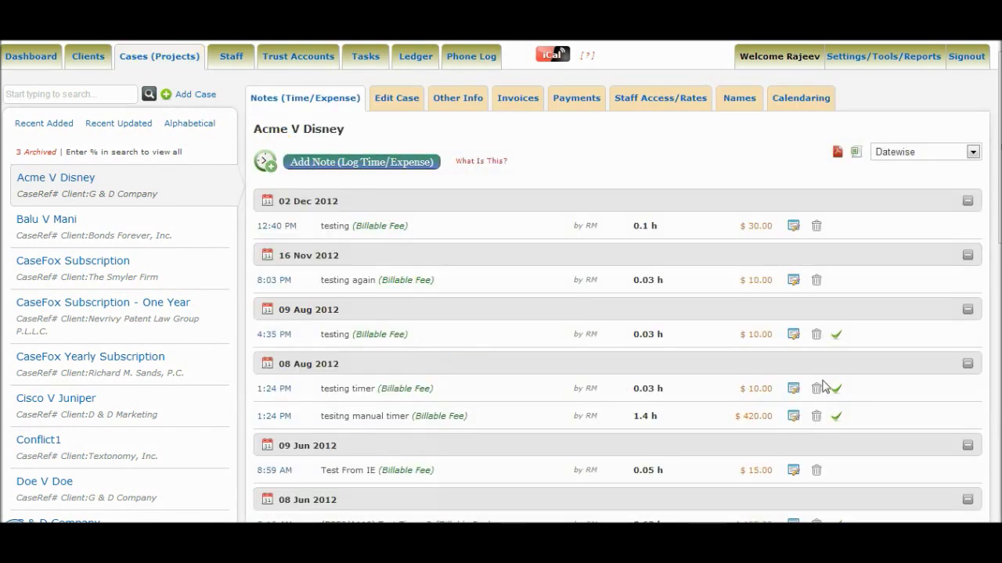
scroll(618, 313, "down", 10)
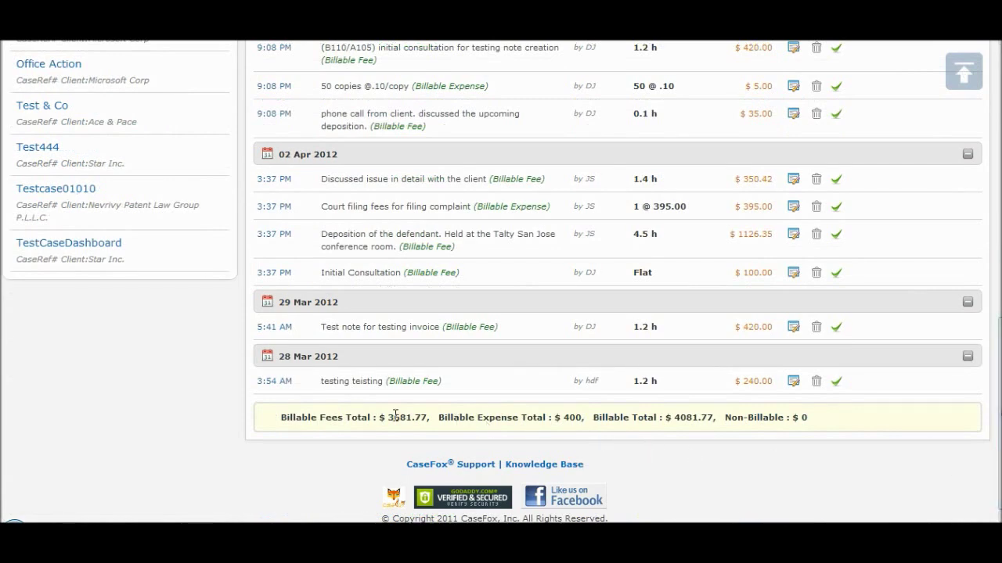
scroll(618, 282, "up", 5)
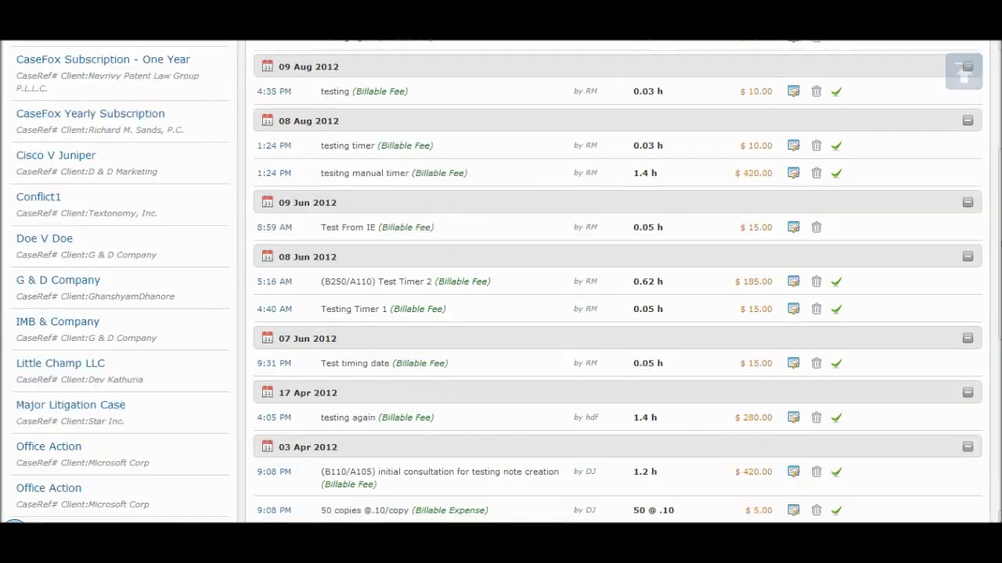
scroll(994, 126, "up", 5)
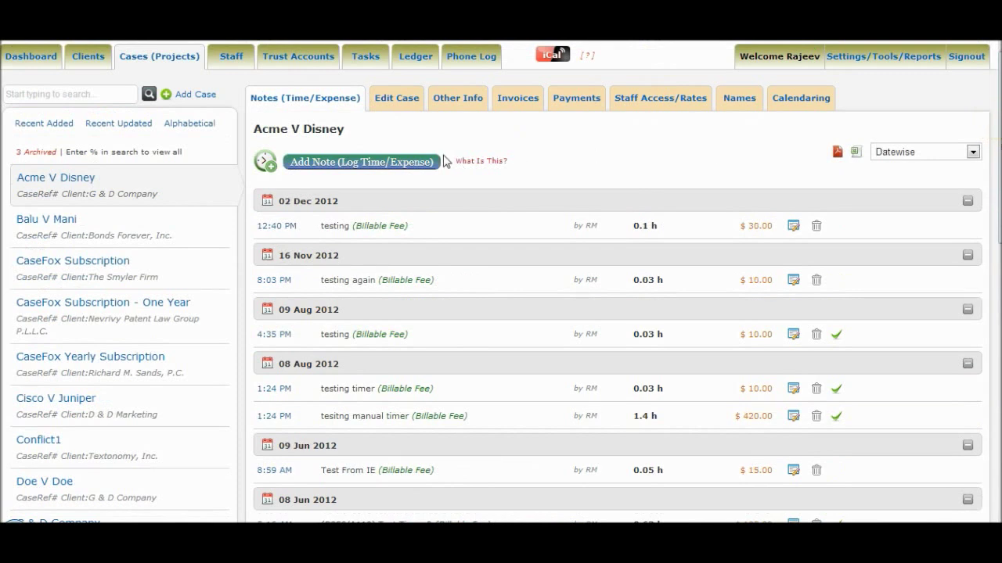
- Start a billable time note for the Acme V Disney case with a duration of 1.2 hours
left_click(384, 161)
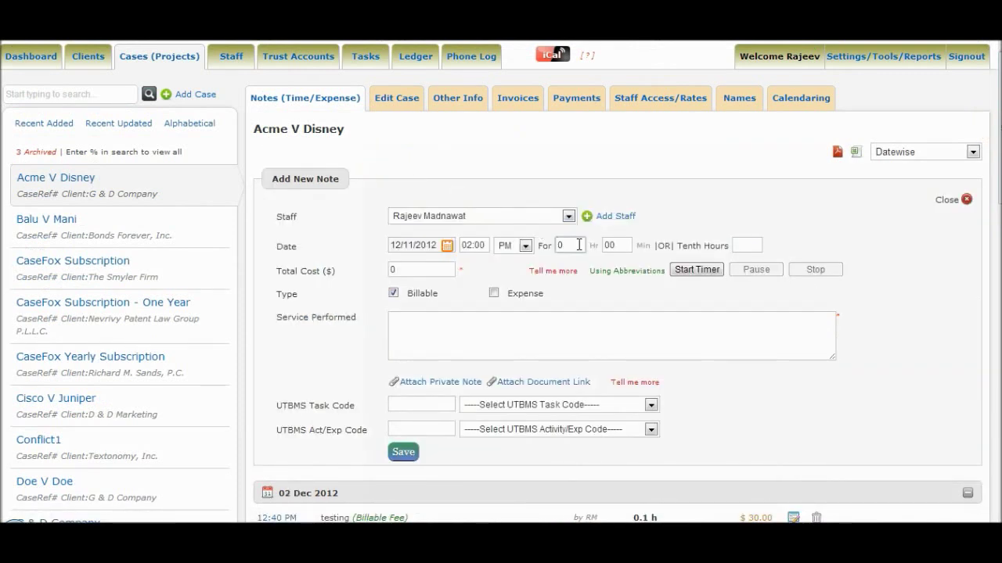
left_click(751, 249)
left_click(752, 248)
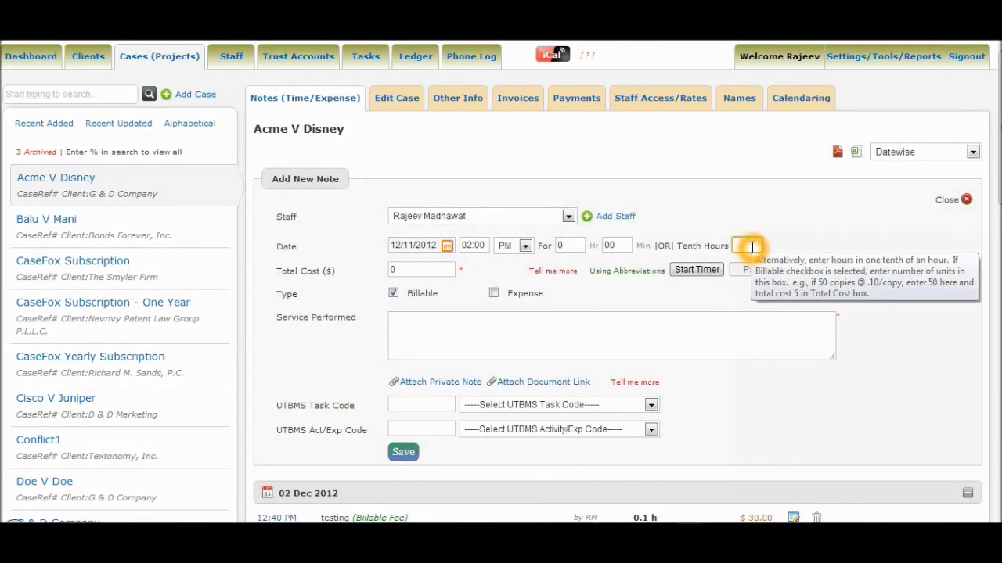
type("1.2")
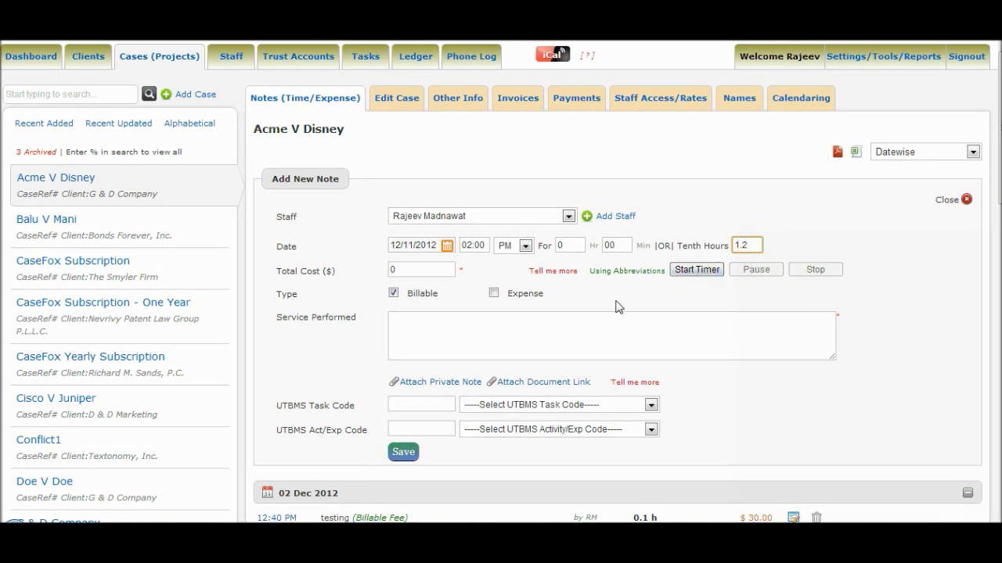
left_click(531, 341)
left_click(406, 269)
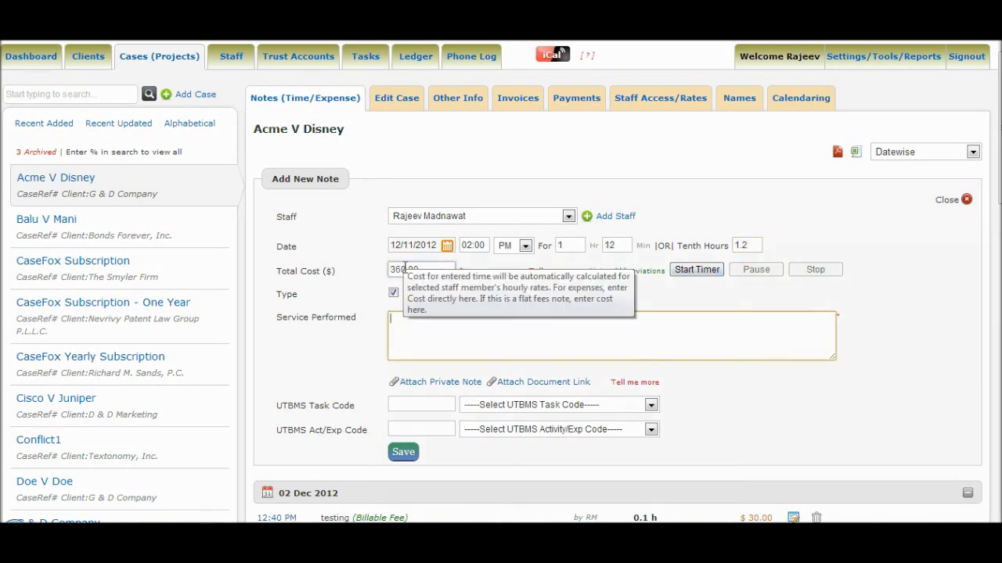
- Describe the service performed as "Testing time entry", save the note and close the entry form
left_click(441, 318)
left_click(443, 332)
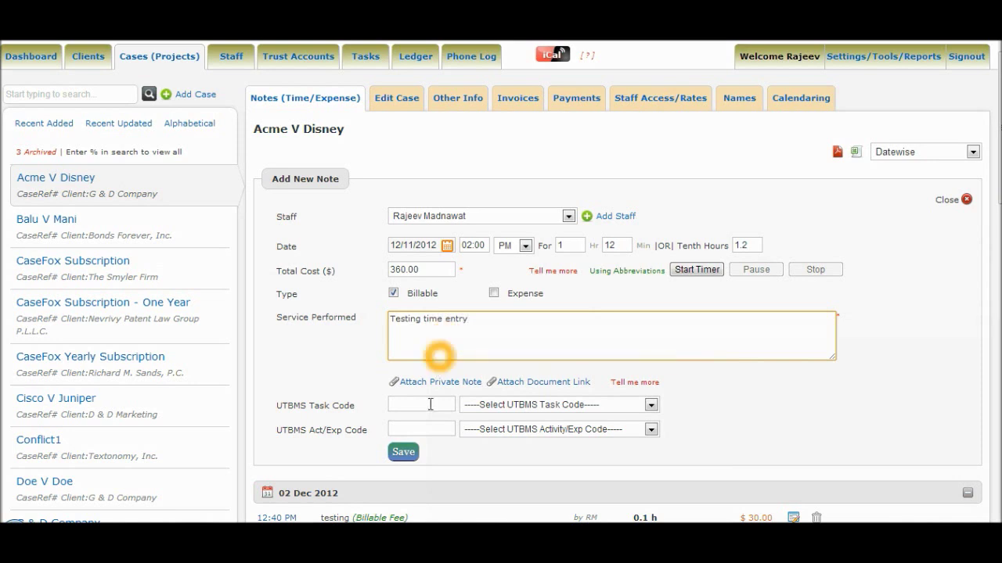
left_click(401, 452)
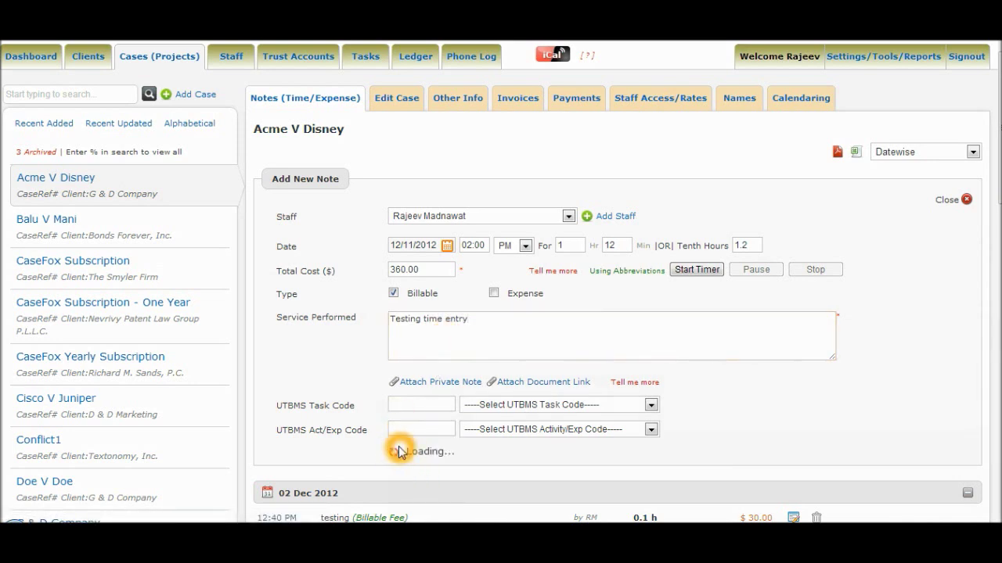
left_click(964, 200)
left_click(389, 199)
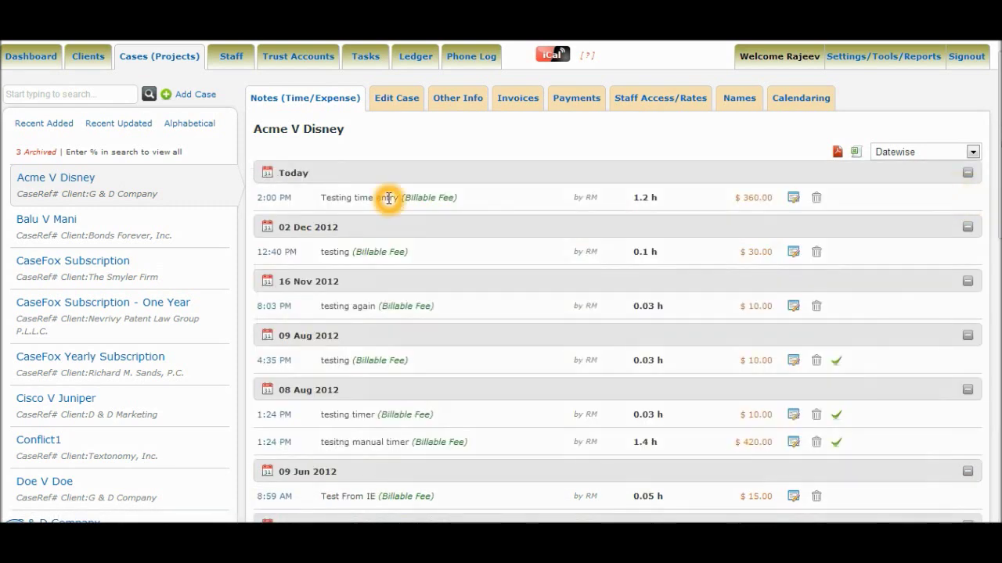
- Grant My User access to the Acme V Disney case and set that staff member's hourly rate to $300
left_click(641, 112)
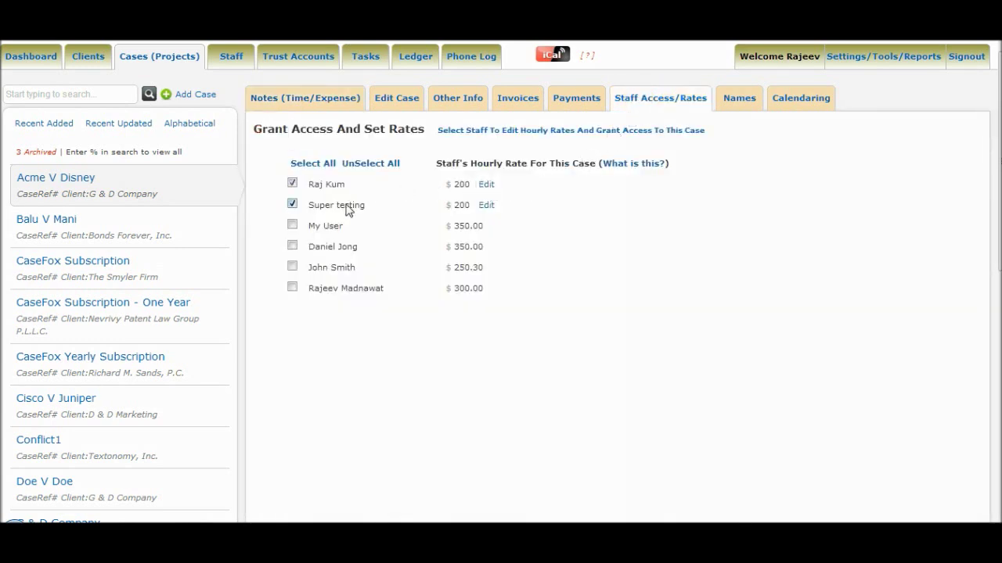
left_click(331, 290)
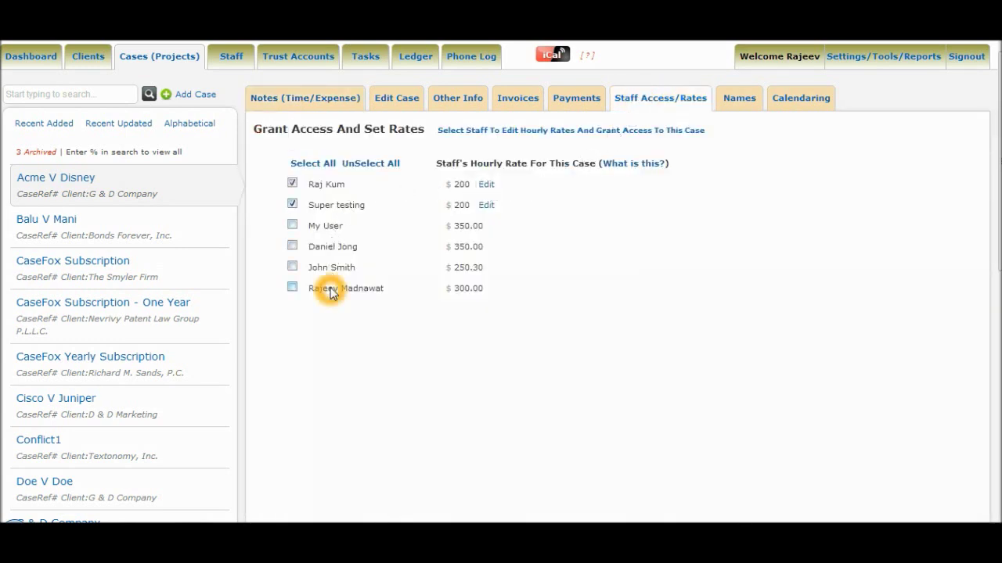
left_click(489, 190)
left_click(292, 226)
left_click(497, 226)
left_click_drag(491, 227, 448, 227)
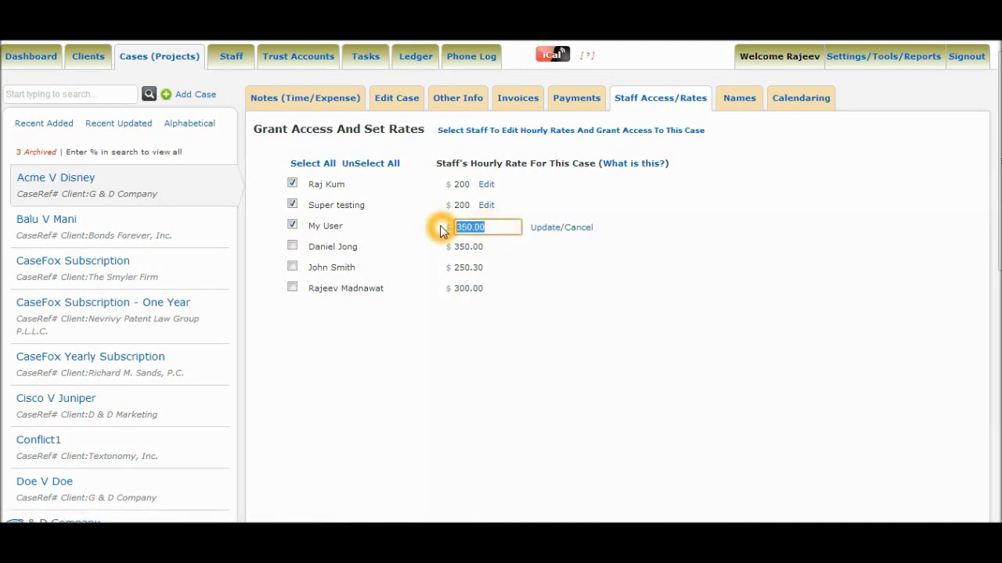
type("300")
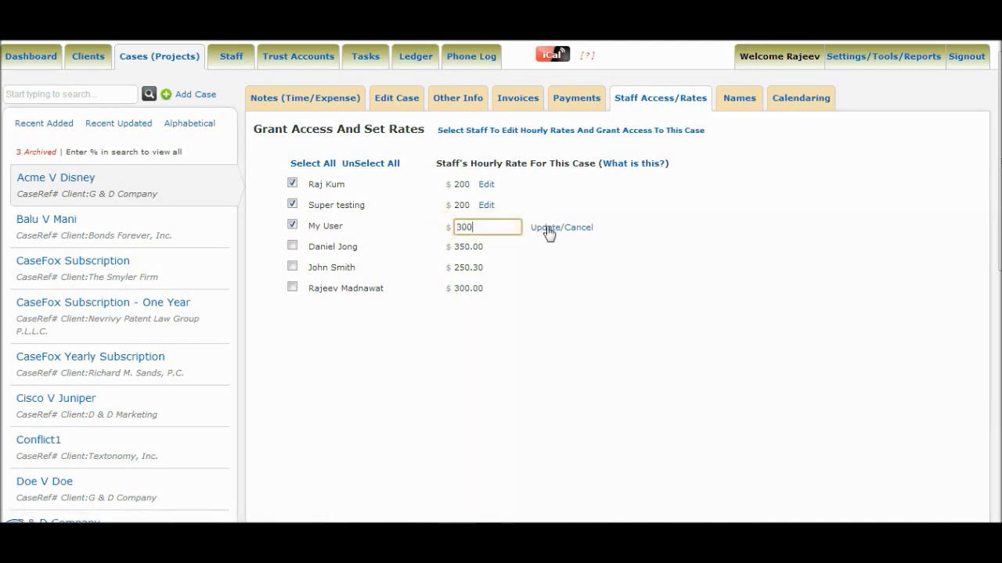
left_click(546, 227)
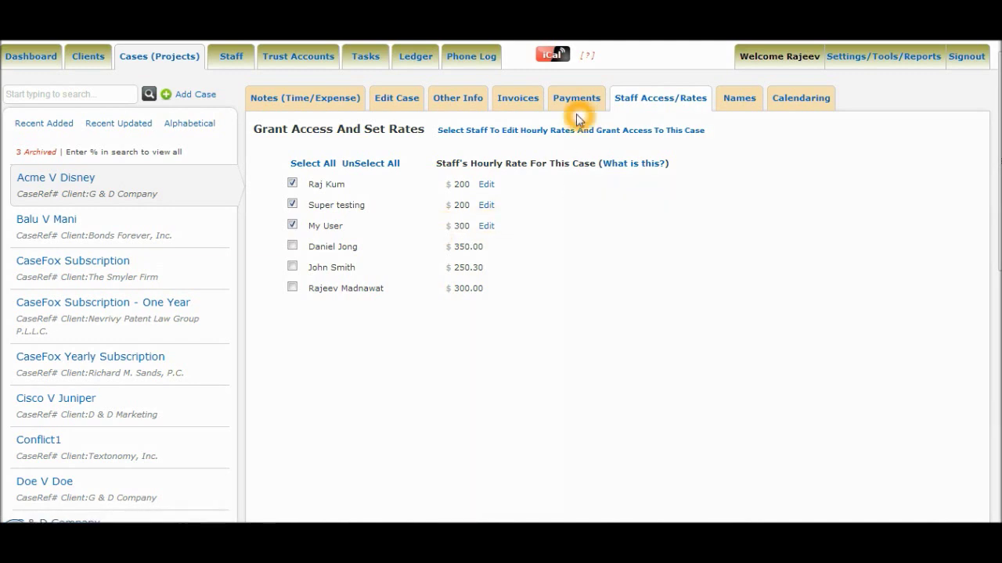
- Generate a new invoice for the Acme V Disney case containing all of its available time and expense entries
left_click(516, 106)
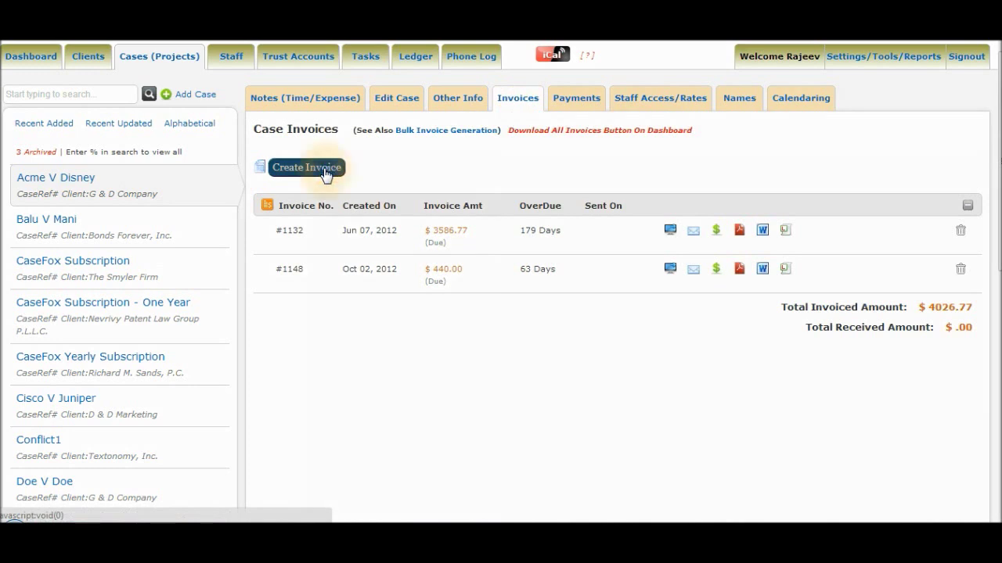
left_click(326, 174)
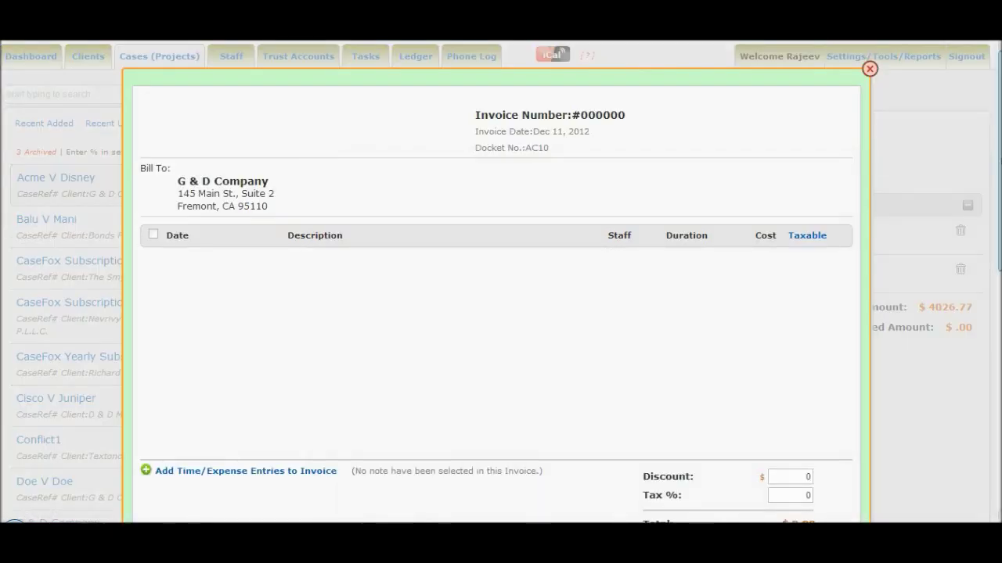
scroll(325, 173, "down", 2)
scroll(984, 297, "up", 1)
scroll(984, 298, "down", 5)
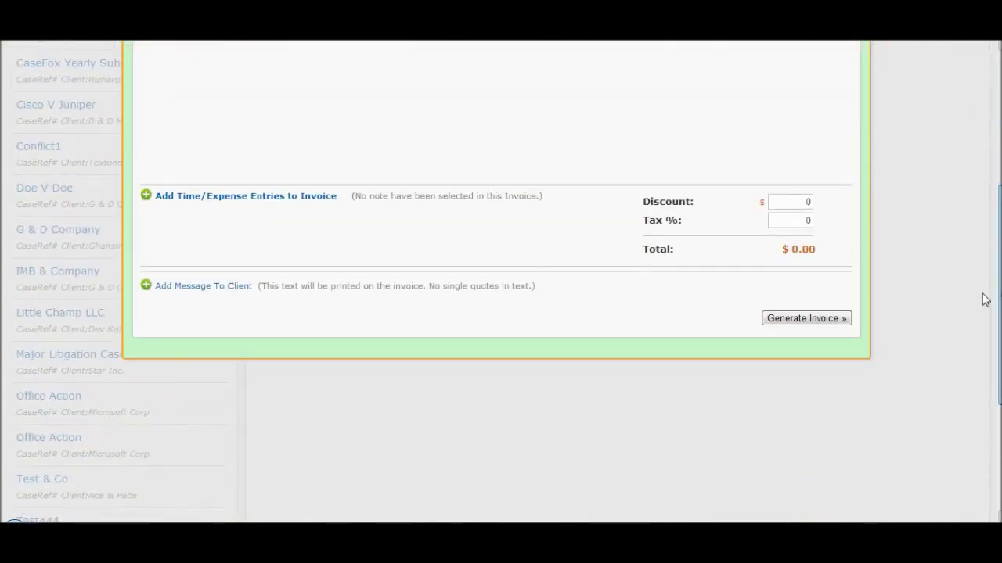
left_click(282, 198)
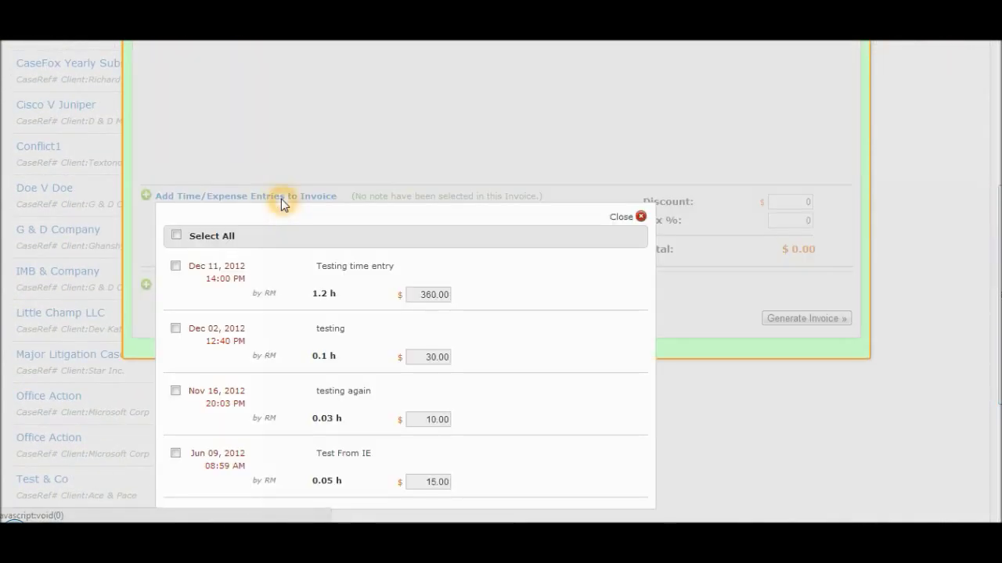
left_click(177, 236)
left_click(810, 321)
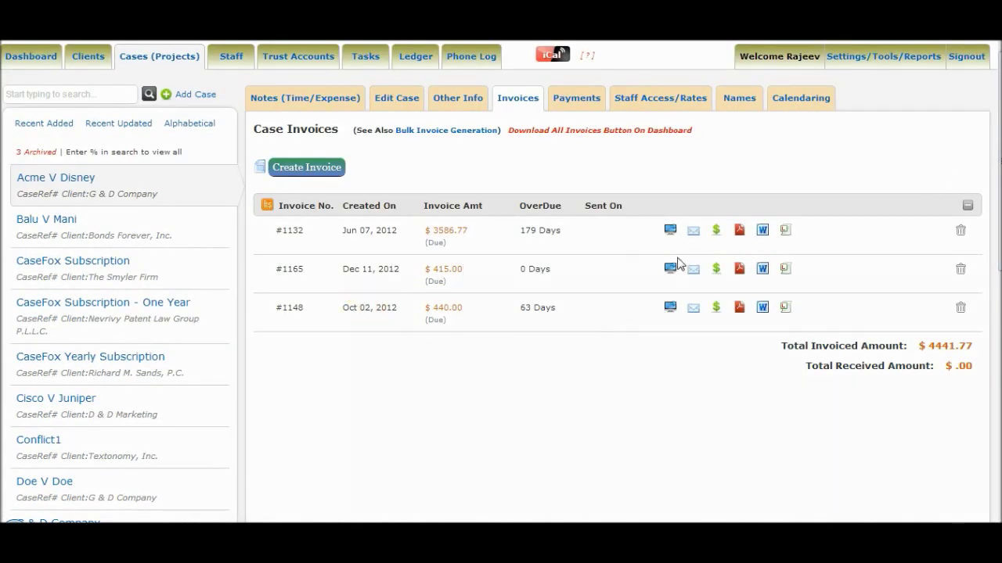
- Open the PDF of the Dec 11, 2012 invoice and review its fee lines, totals and timekeeper summary
left_click(736, 269)
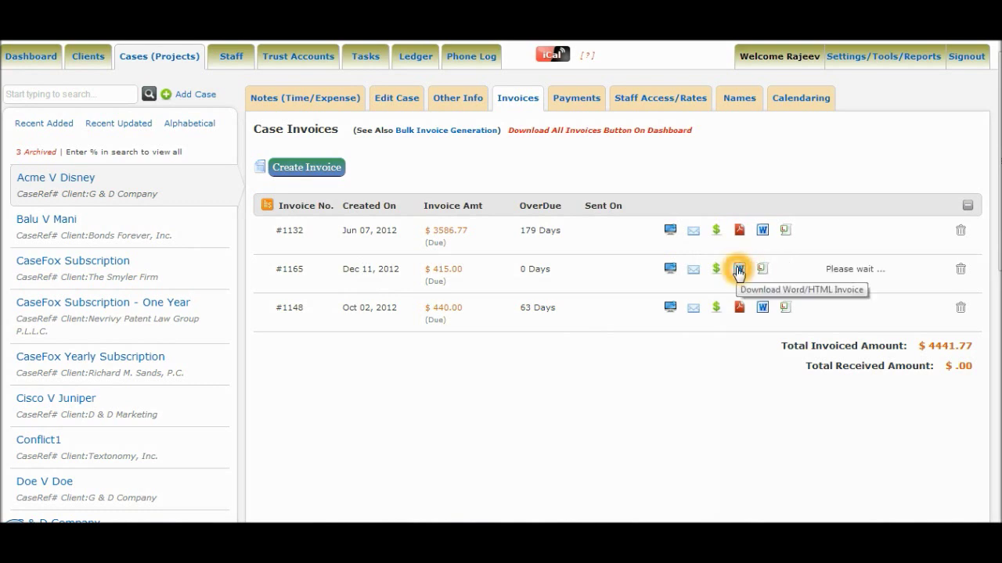
left_click(492, 311)
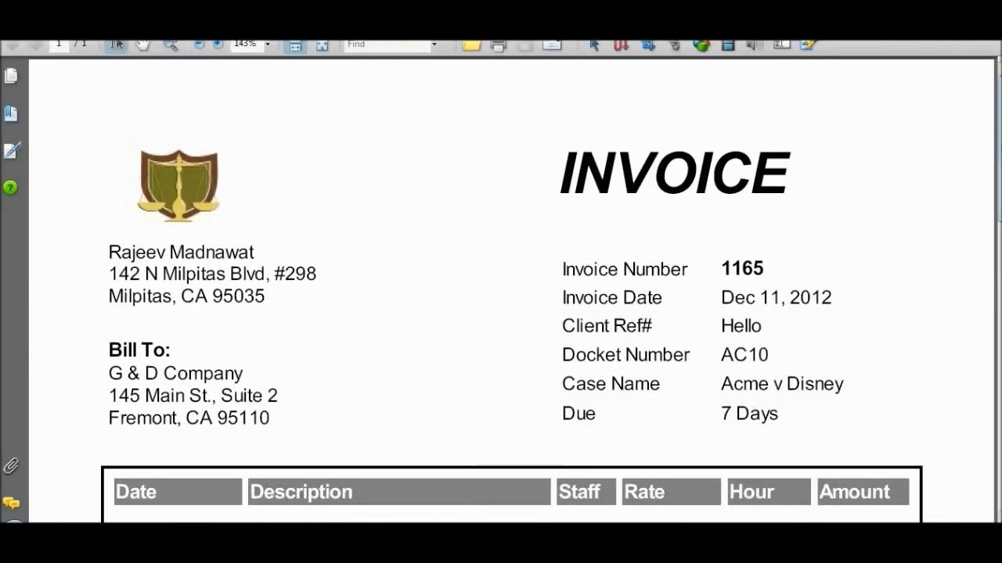
scroll(512, 313, "down", 3)
scroll(116, 43, "down", 10)
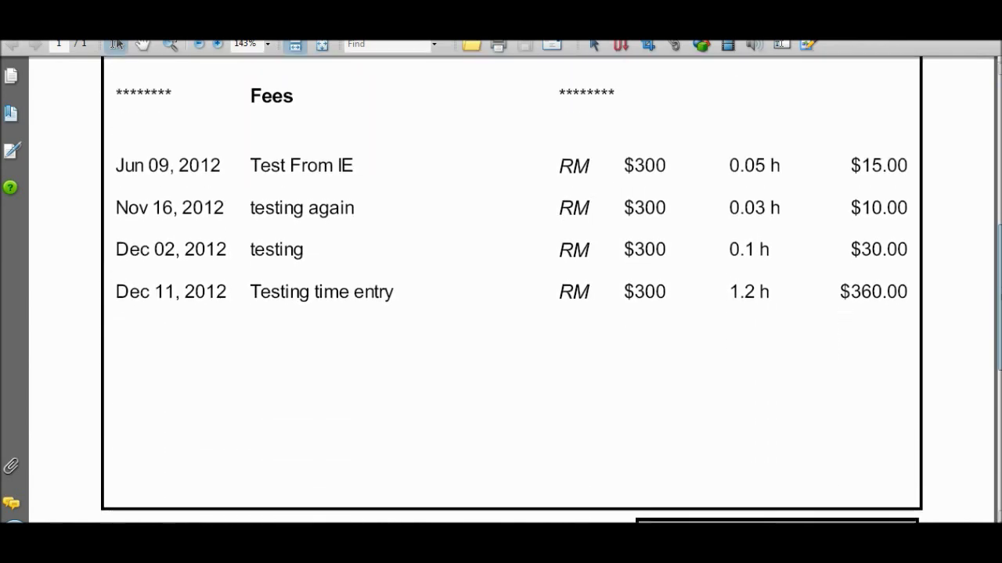
scroll(116, 44, "down", 8)
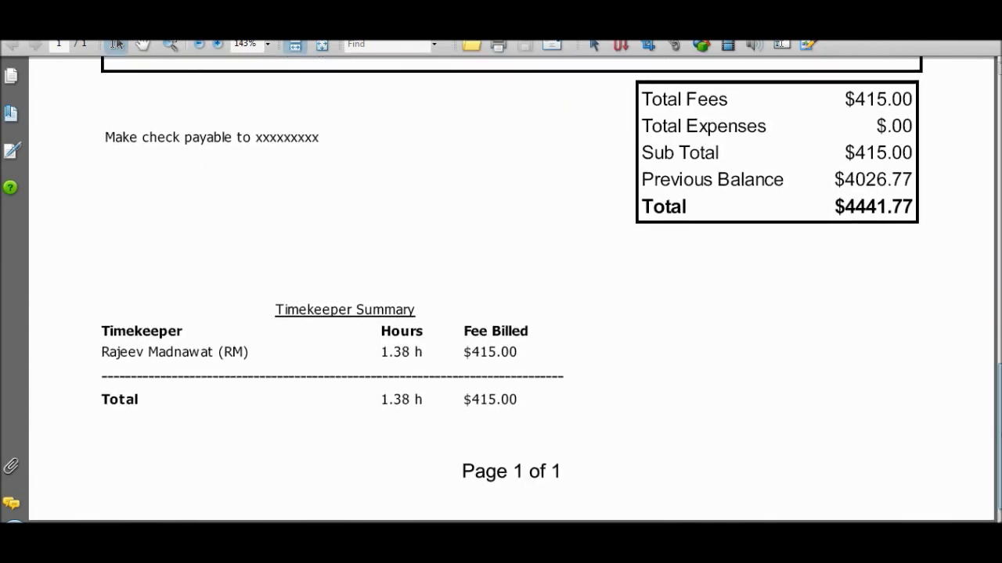
scroll(116, 43, "up", 15)
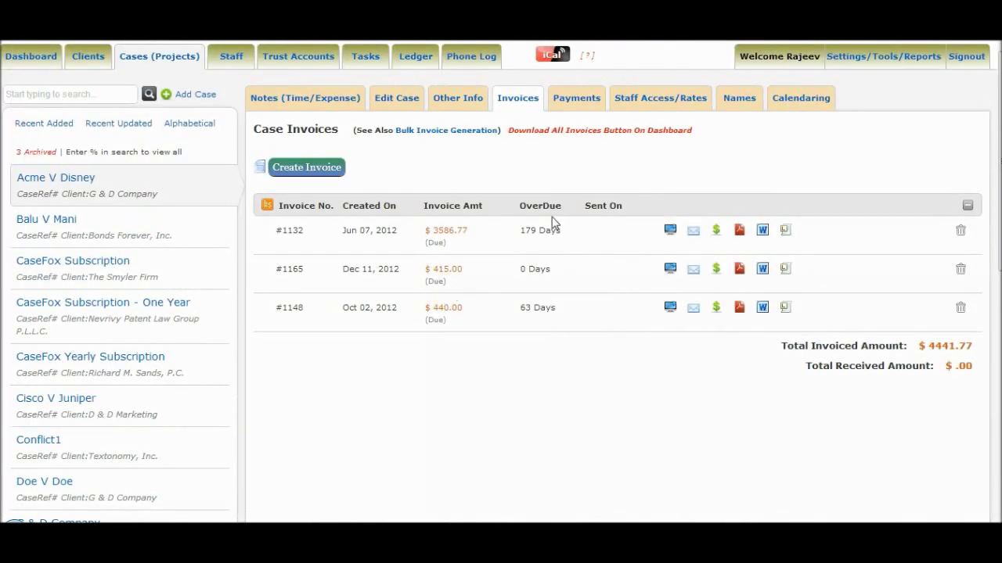
- View the Acme V Disney case's docketing and calendaring page and consult the help article explaining it
left_click(793, 100)
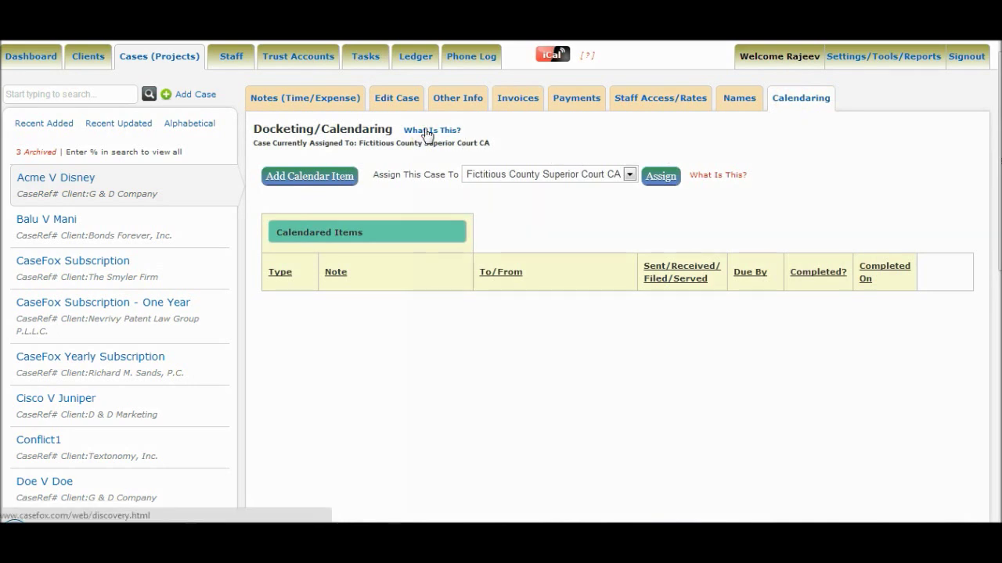
left_click(427, 133)
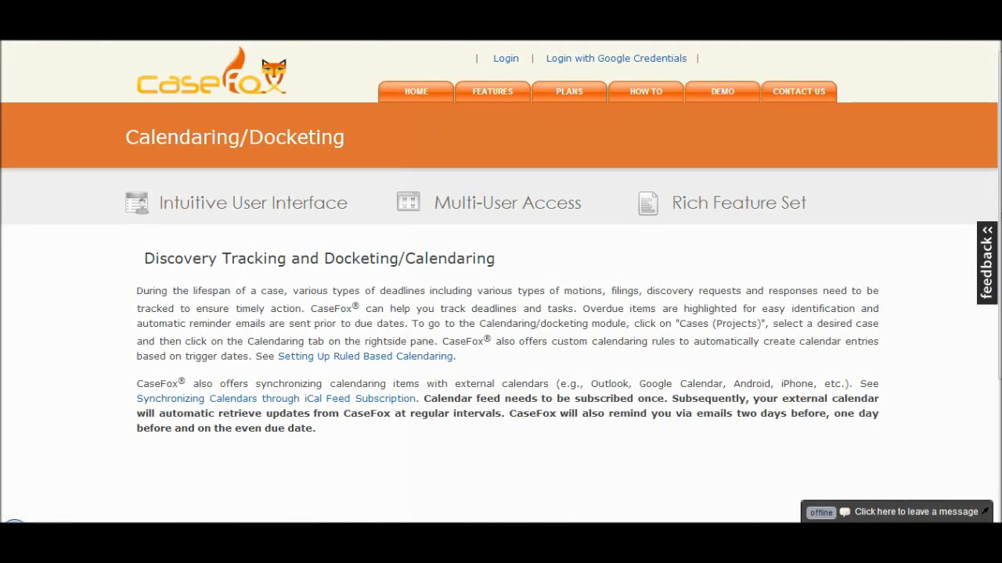
key("ctrl+w")
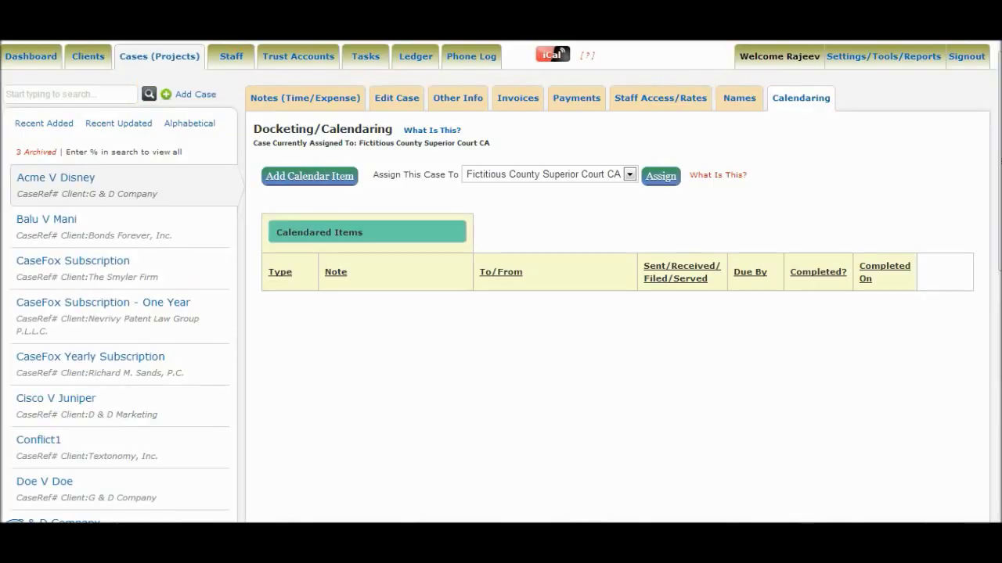
- View the names on each side of the Acme V Disney case with its conflict-check help, and look over the phone message log
left_click(736, 97)
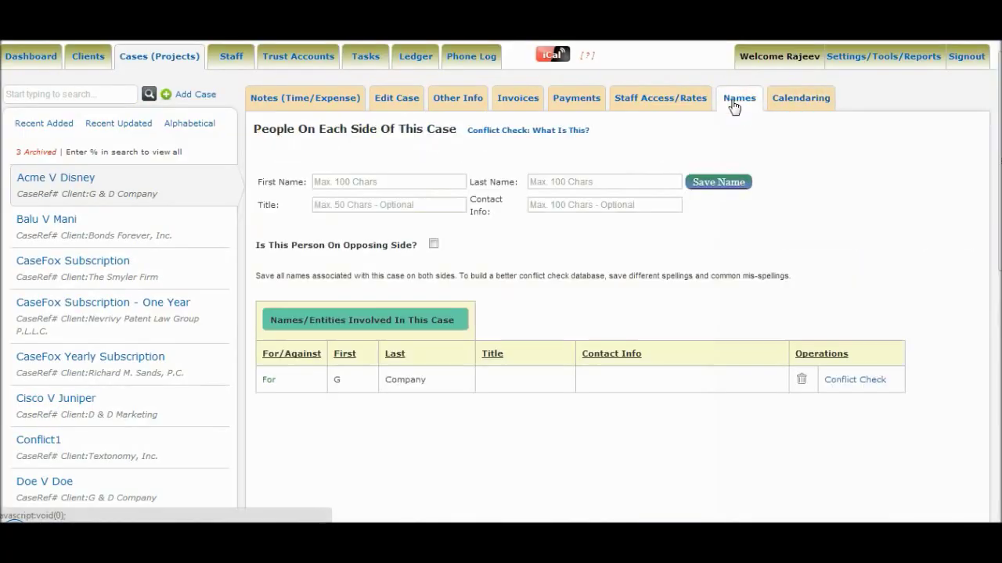
left_click(523, 133)
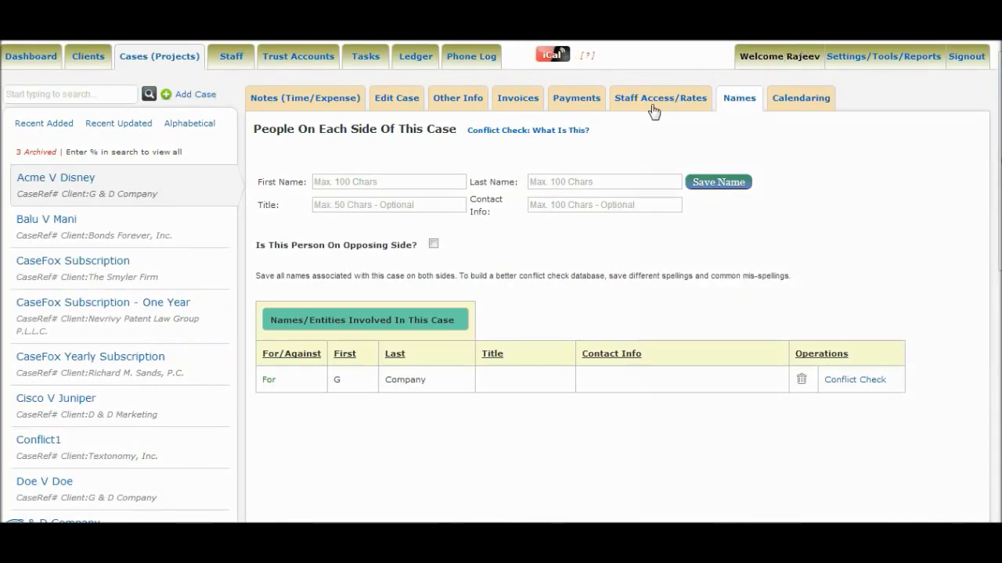
left_click(473, 68)
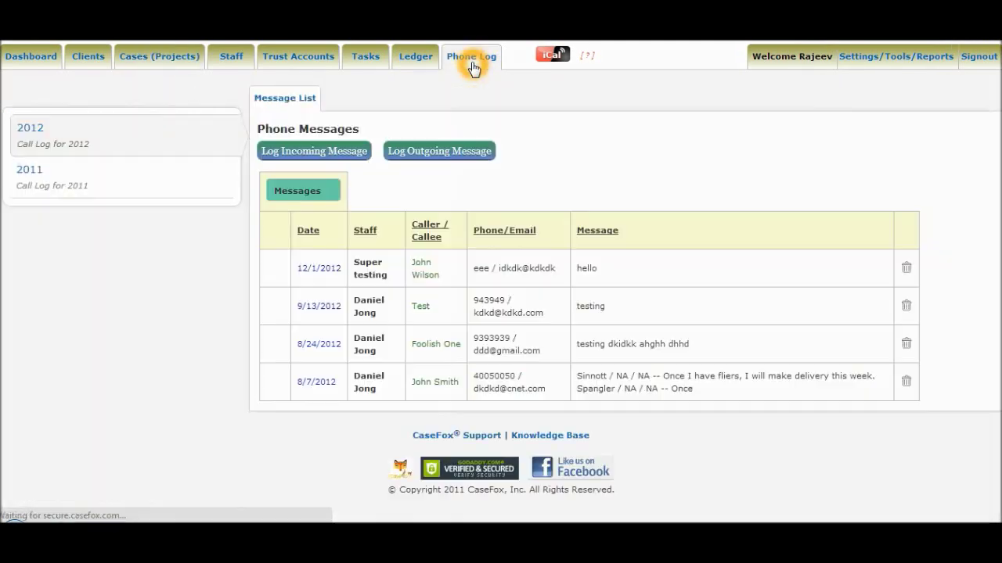
left_click(320, 156)
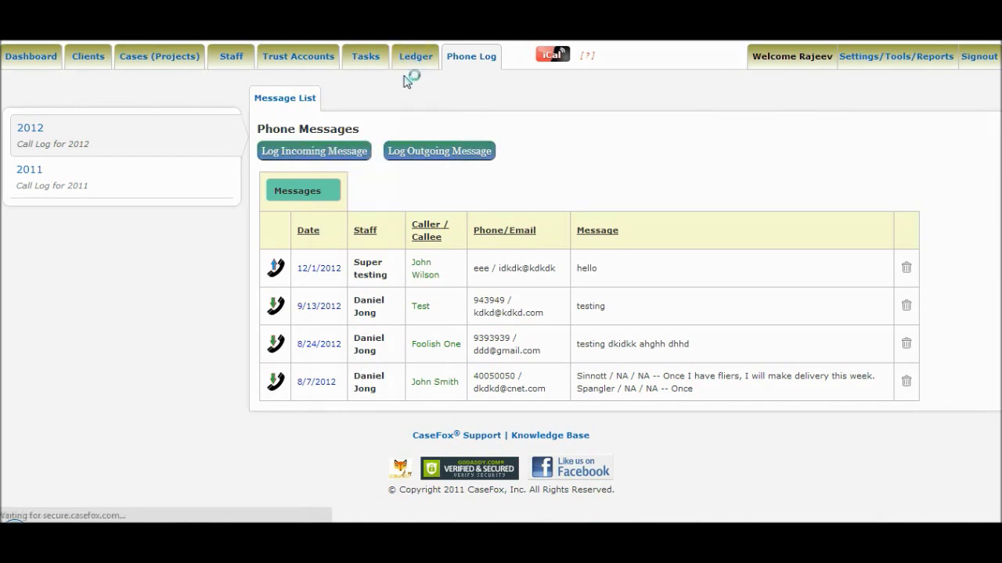
- View the 2012 income/expense ledger, inspect its Add Income form without saving, and consult the ledger's help article
left_click(385, 97)
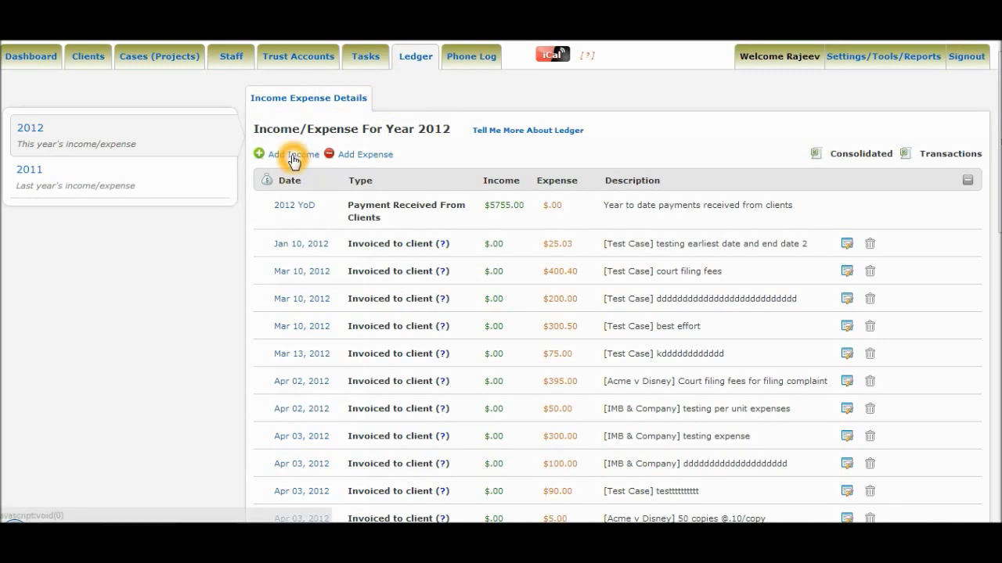
left_click(293, 159)
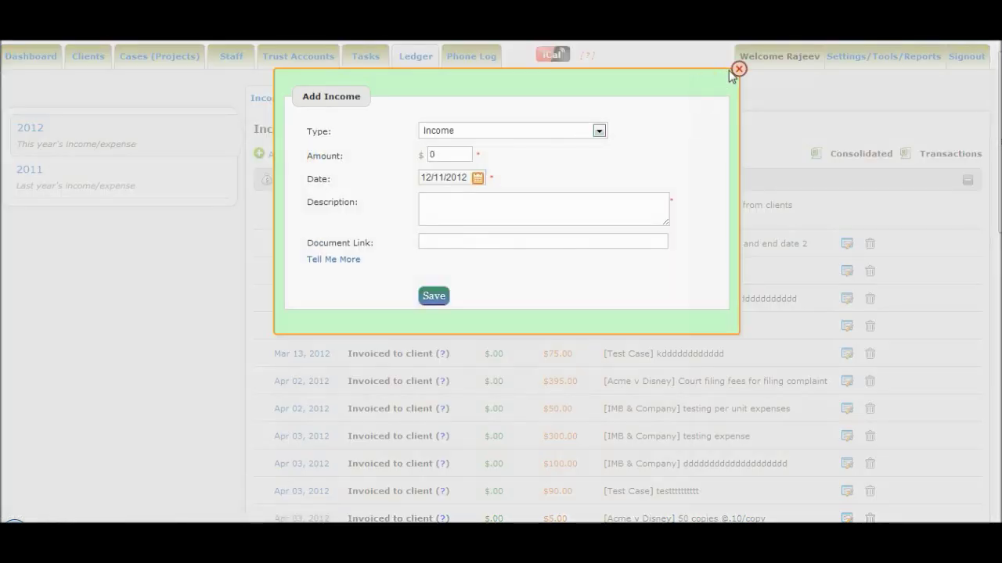
left_click(738, 69)
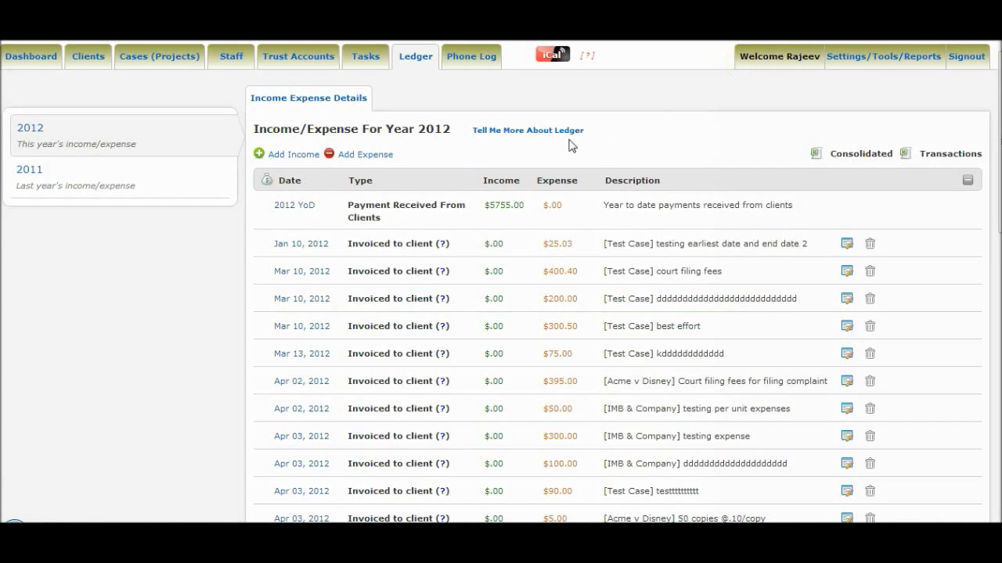
left_click(520, 137)
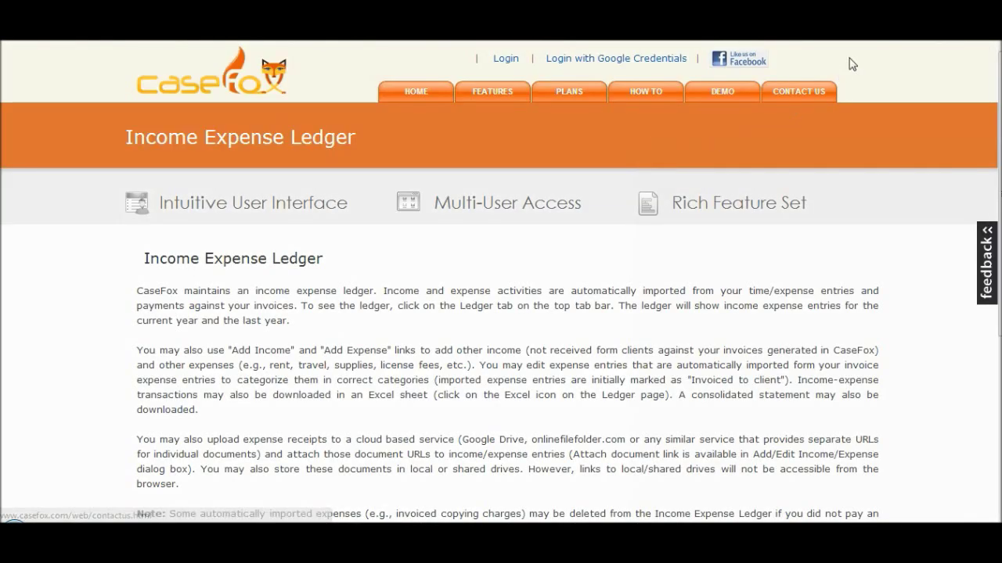
key("alt+Left")
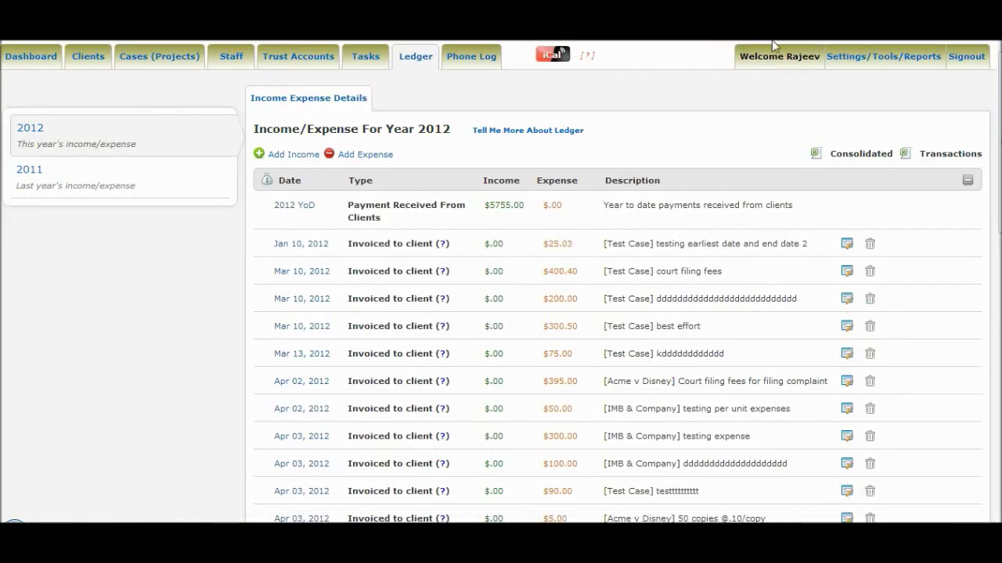
- View the Chase trust account's fund entries and inspect the form for adding funds without saving anything
left_click(283, 68)
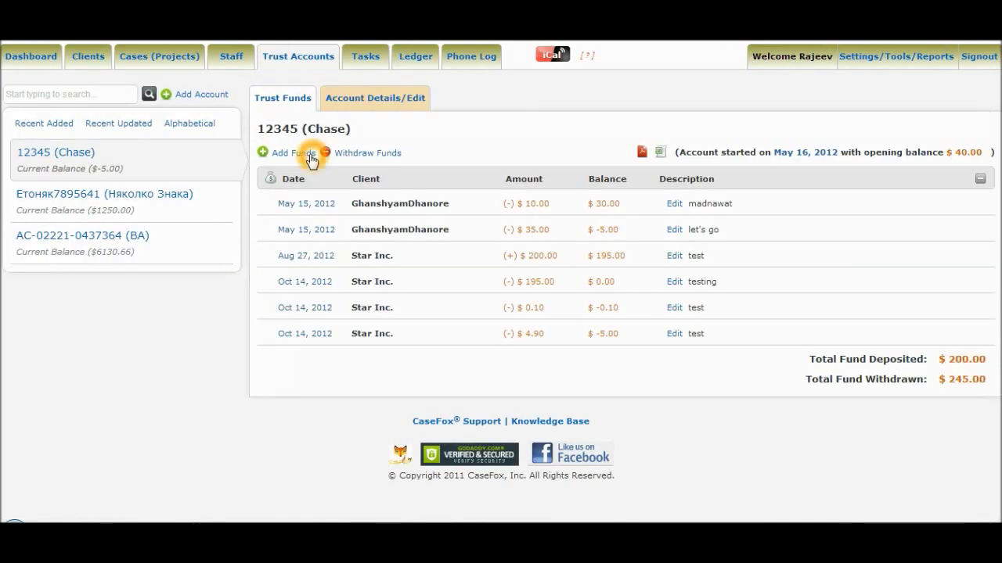
left_click(308, 155)
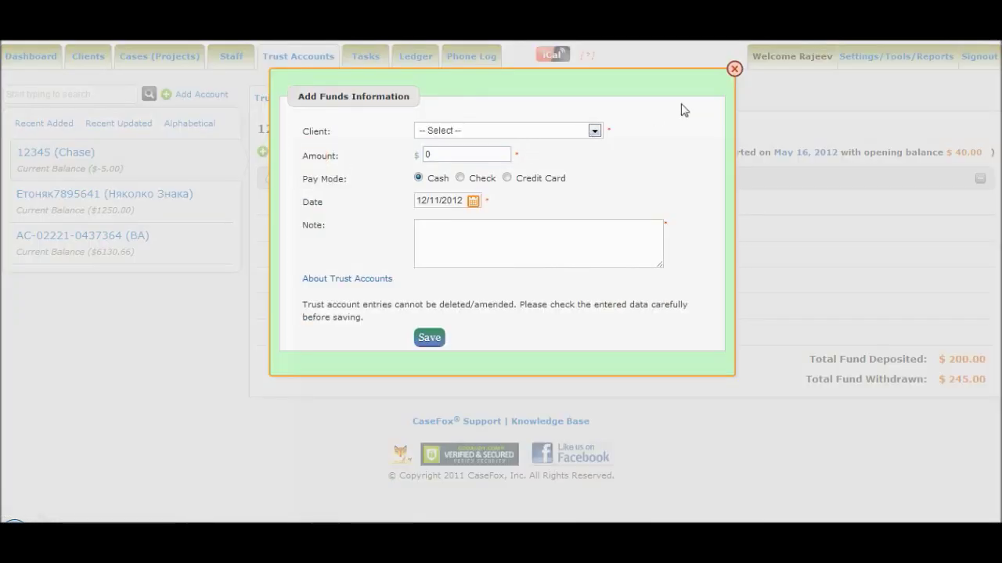
left_click(733, 71)
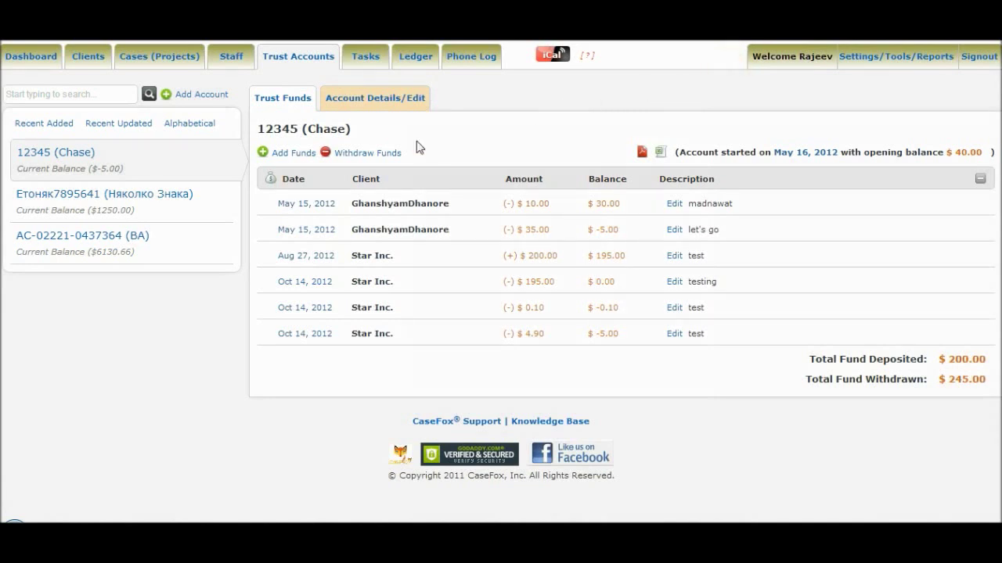
- View a staff member's details and consult the help on setting up different hourly rates for cases or projects
left_click(234, 61)
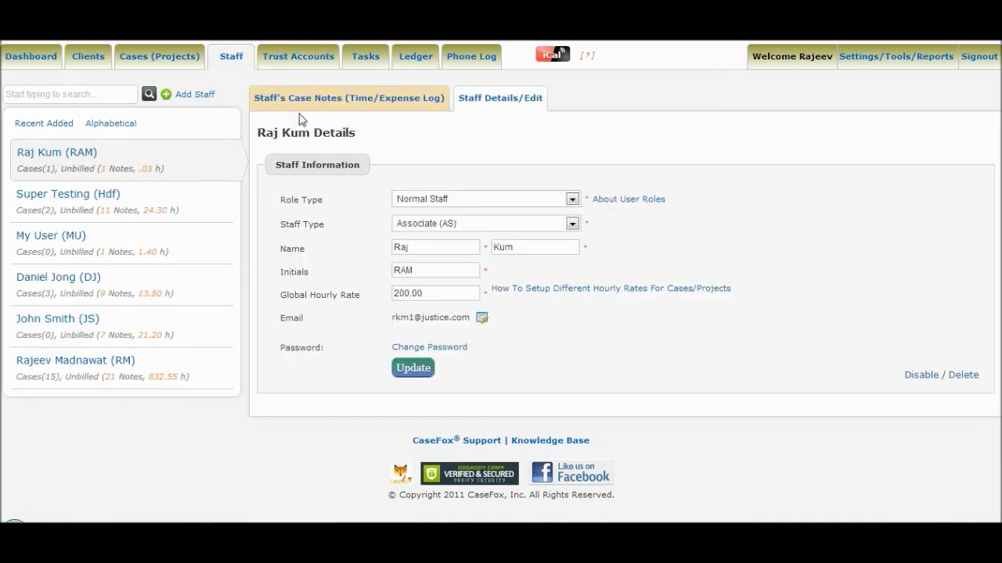
left_click(563, 292)
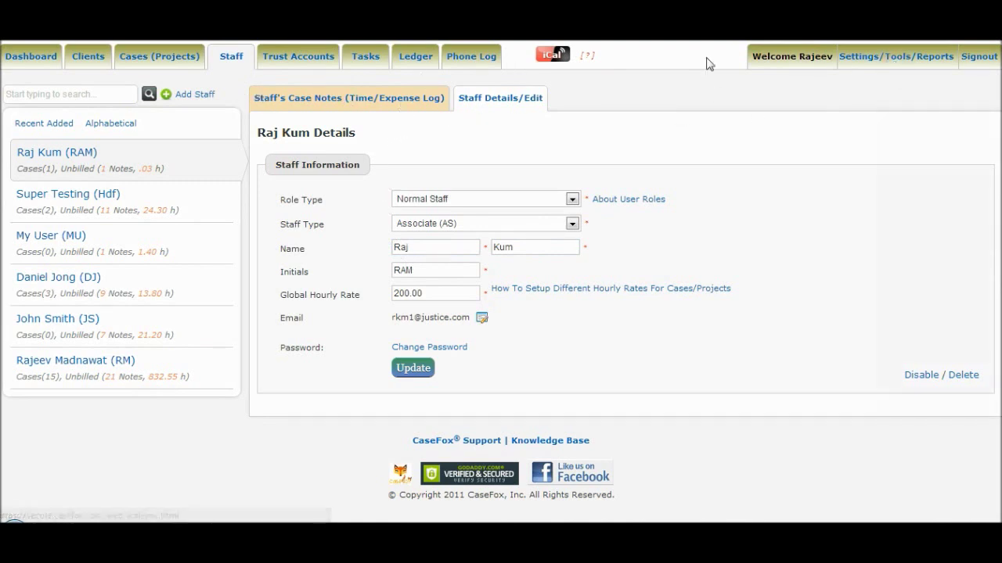
- Go through the business settings, reviewing the invoice display options, firm information, PayPal and first admin account sections
left_click(877, 62)
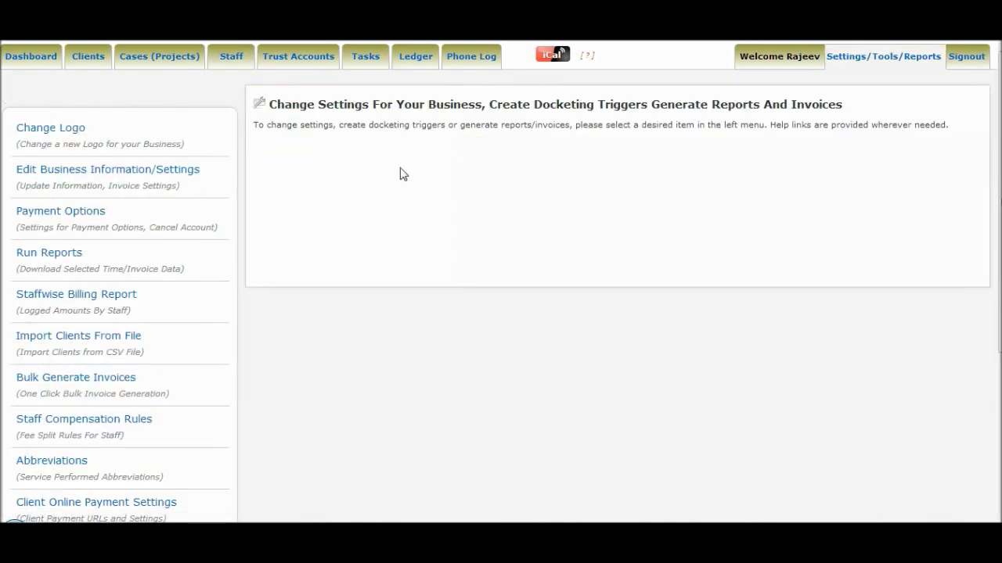
left_click(49, 130)
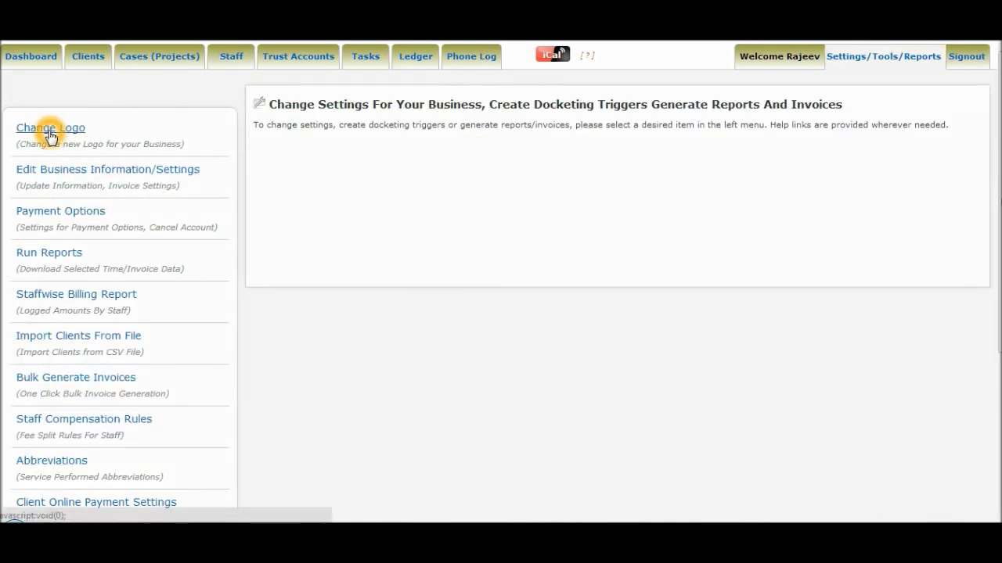
left_click(66, 173)
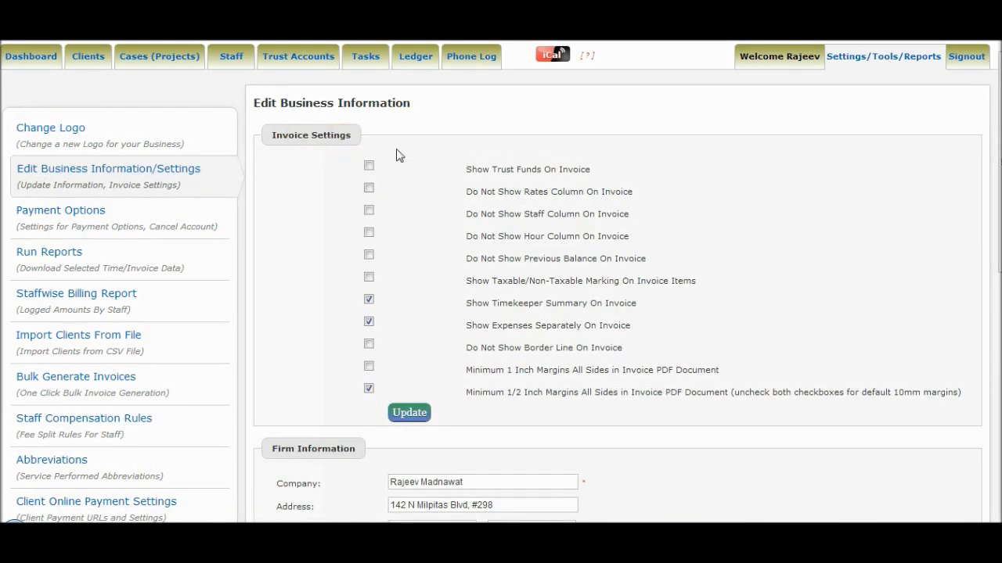
scroll(946, 183, "down", 1)
scroll(501, 281, "down", 6)
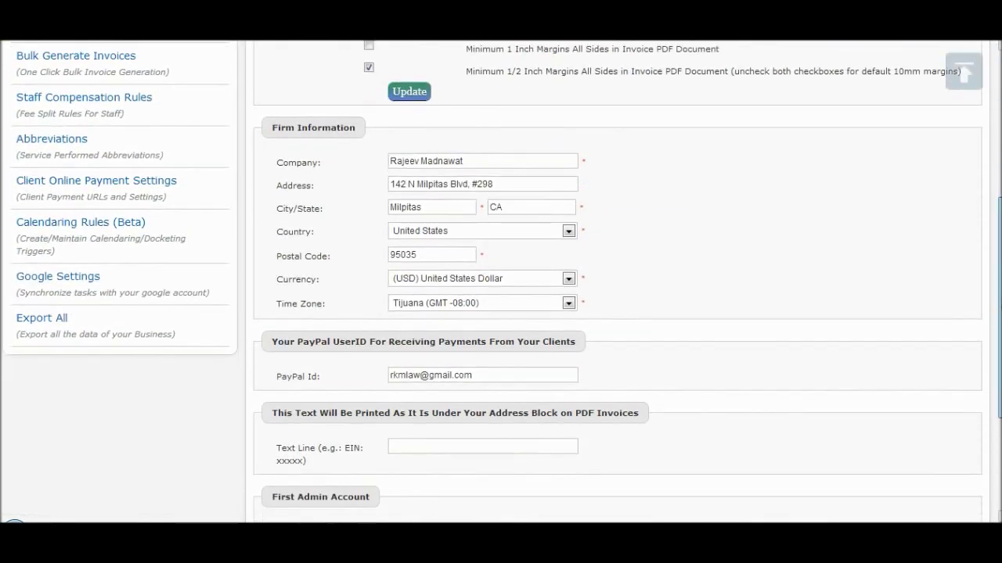
scroll(501, 282, "down", 1)
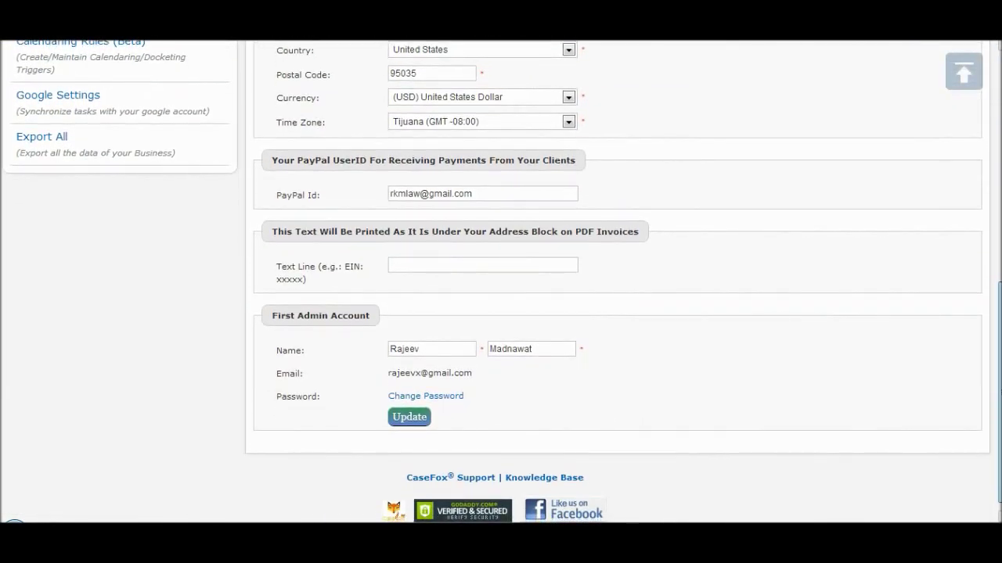
left_click_drag(995, 400, 995, 197)
- Examine the options for downloading selected time/invoice notes and for generating the staffwise billing report
left_click(61, 148)
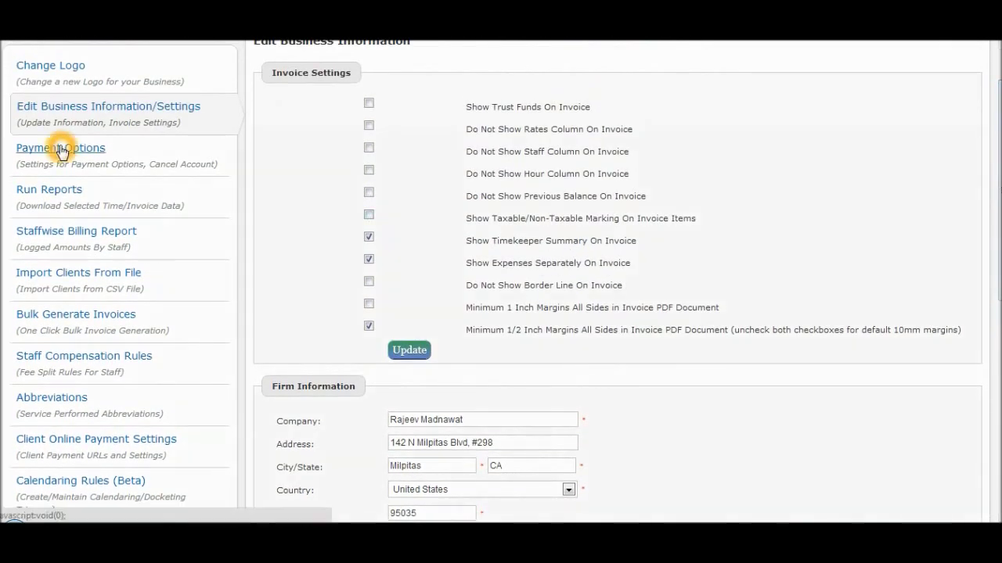
left_click(46, 193)
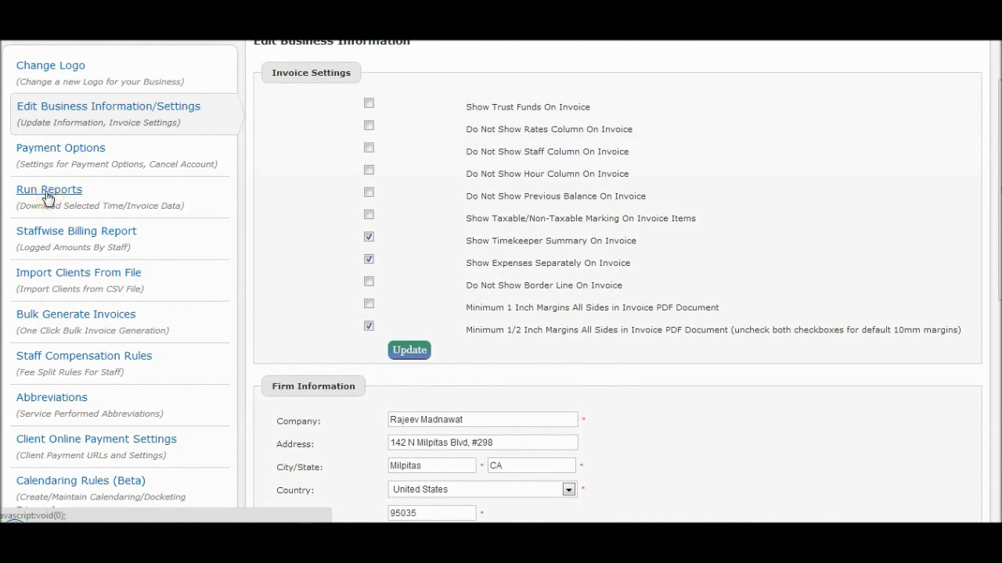
left_click(46, 195)
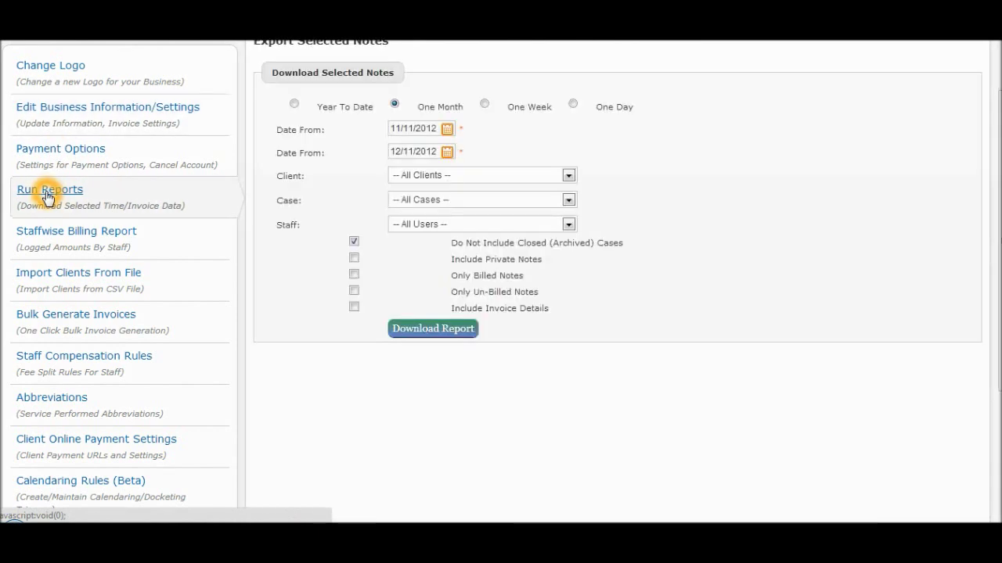
left_click(47, 231)
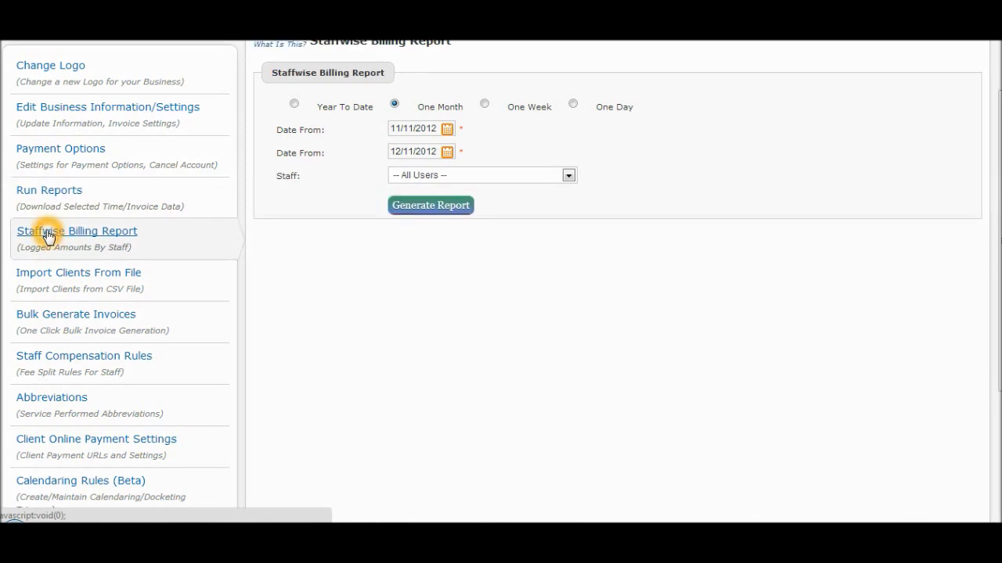
- View the client import from a CSV or vCard file and consult the article on how to import clients
left_click(57, 275)
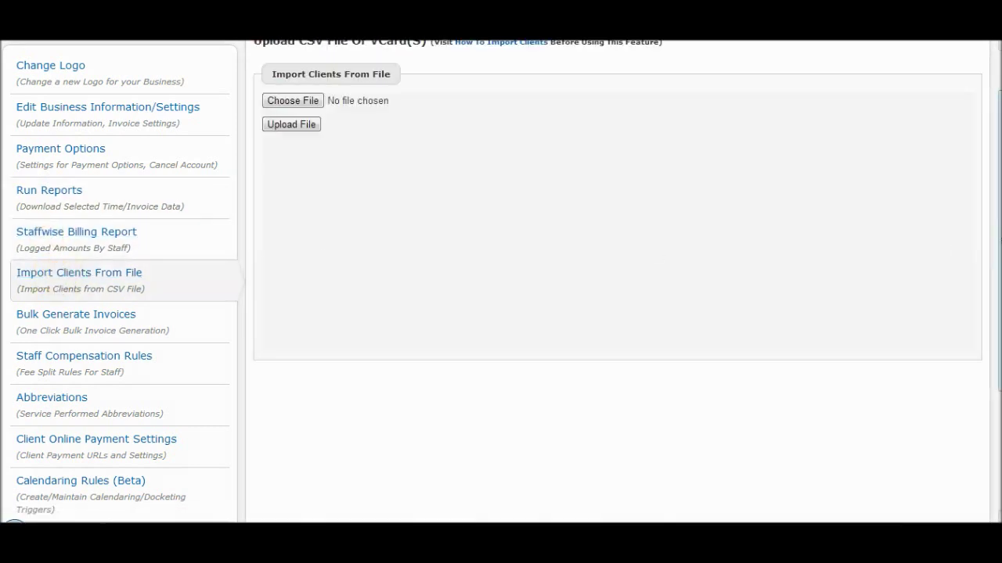
scroll(655, 151, "up", 1)
left_click(490, 91)
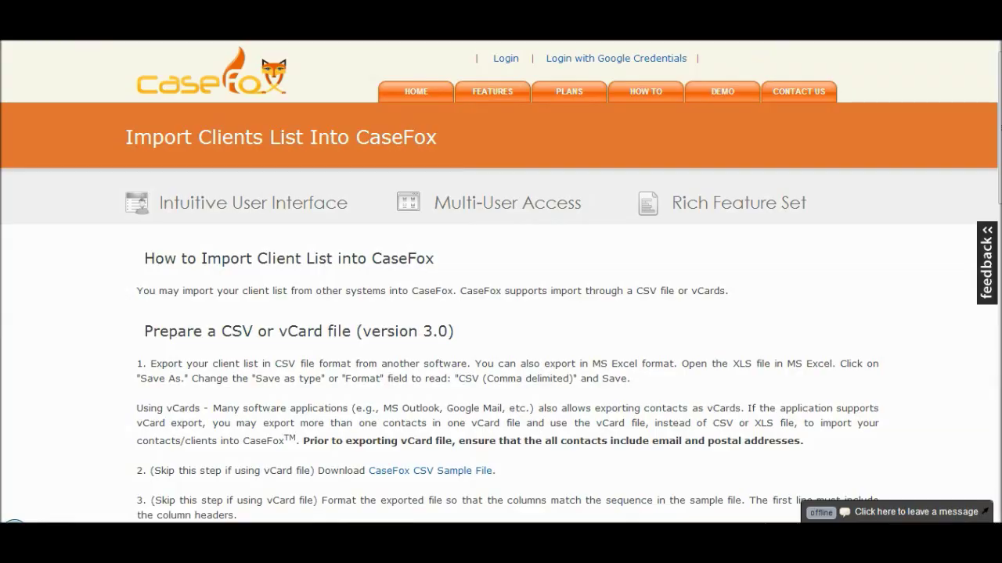
key("ctrl+w")
- Examine the bulk invoice generation form's client, case, tax and date-range options and consult its instructions
left_click(105, 363)
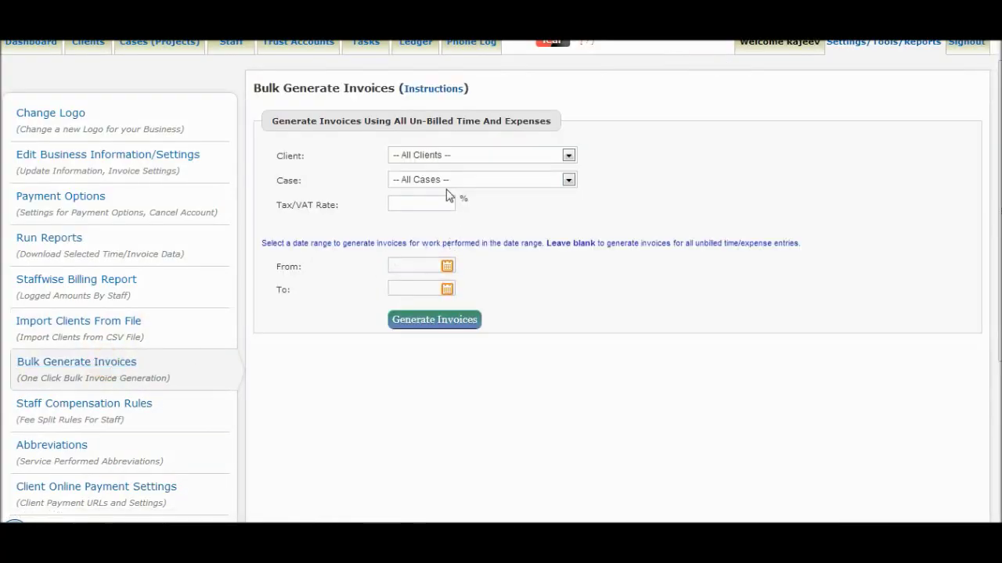
left_click(425, 166)
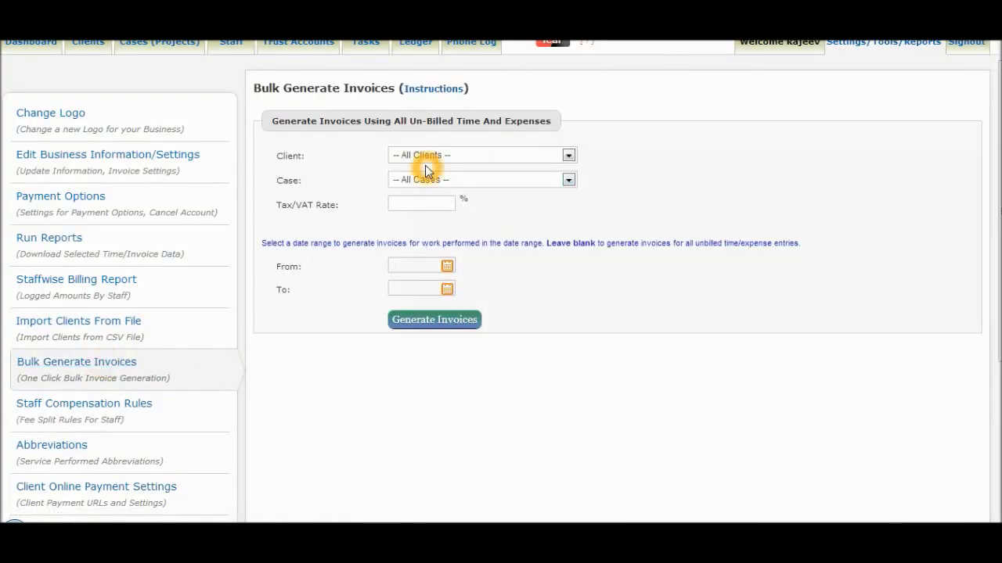
left_click(364, 168)
left_click(447, 85)
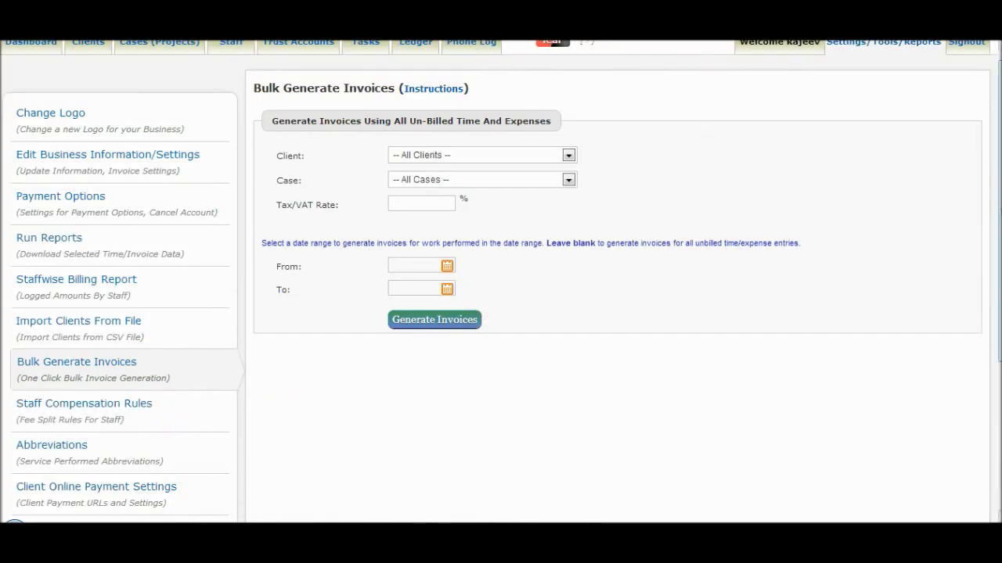
- Review the staff compensation rules, inspect the form for a new rule without saving, and consult the fee split help article
scroll(723, 168, "down", 5)
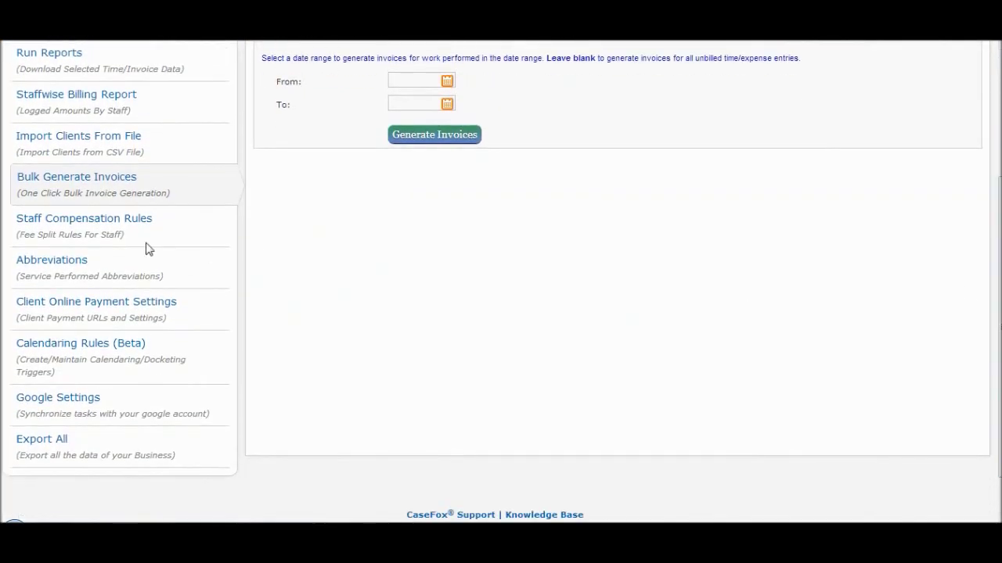
left_click(69, 226)
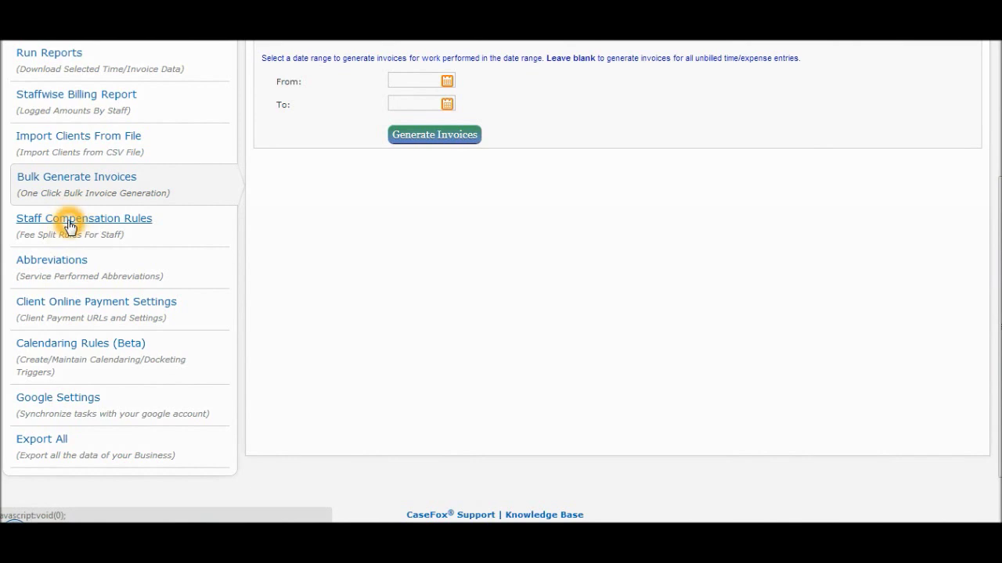
scroll(501, 282, "up", 3)
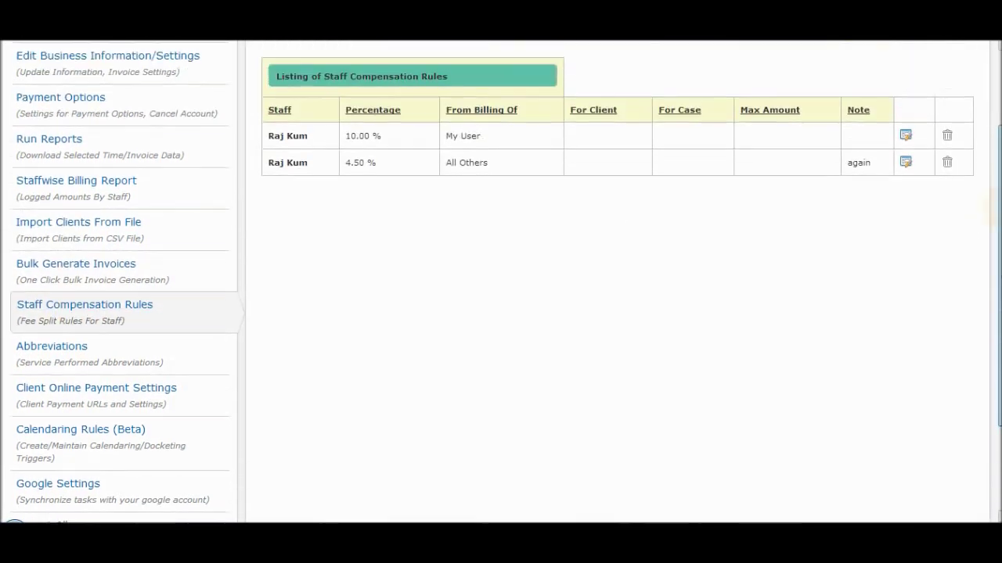
scroll(500, 282, "down", 1)
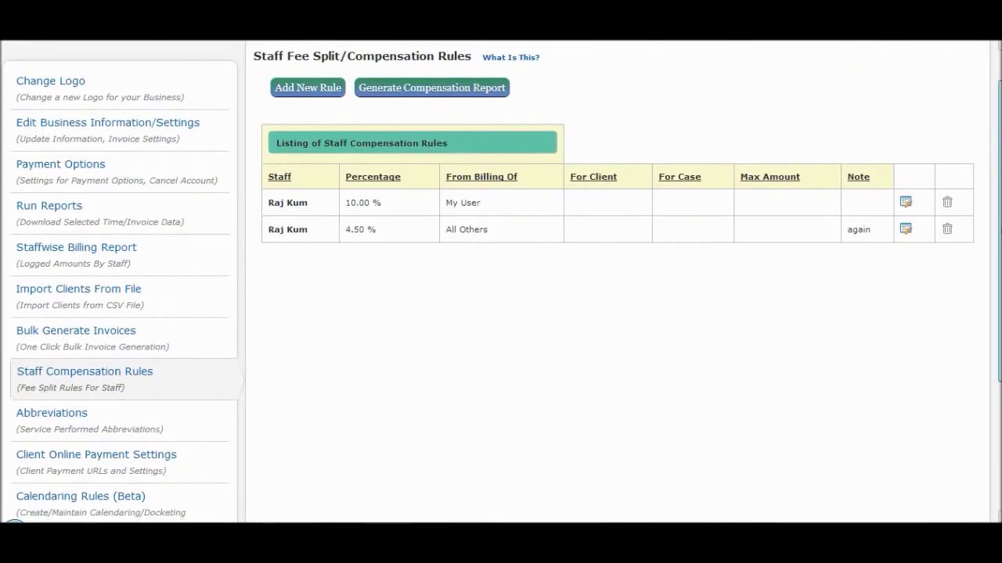
left_click(310, 88)
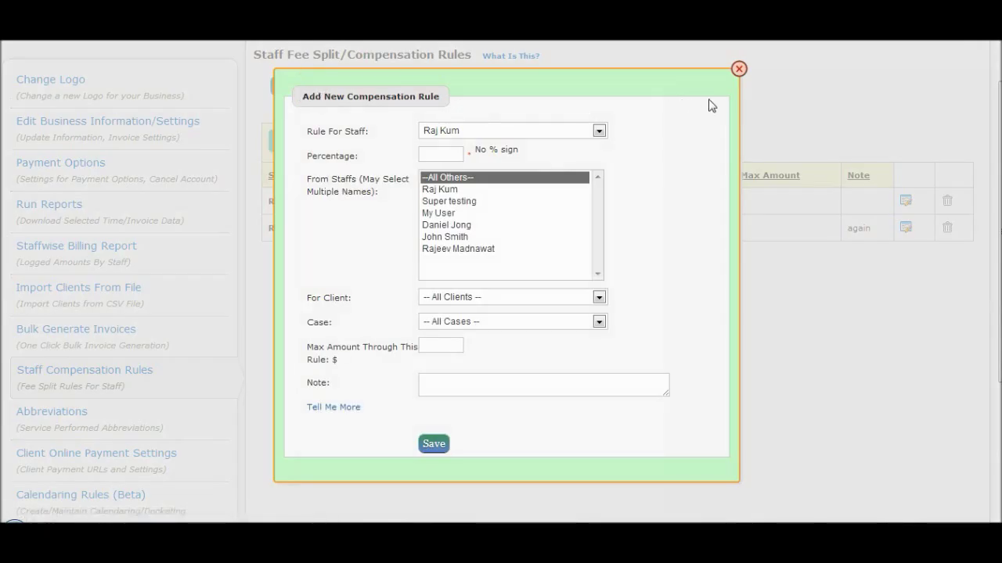
left_click(739, 70)
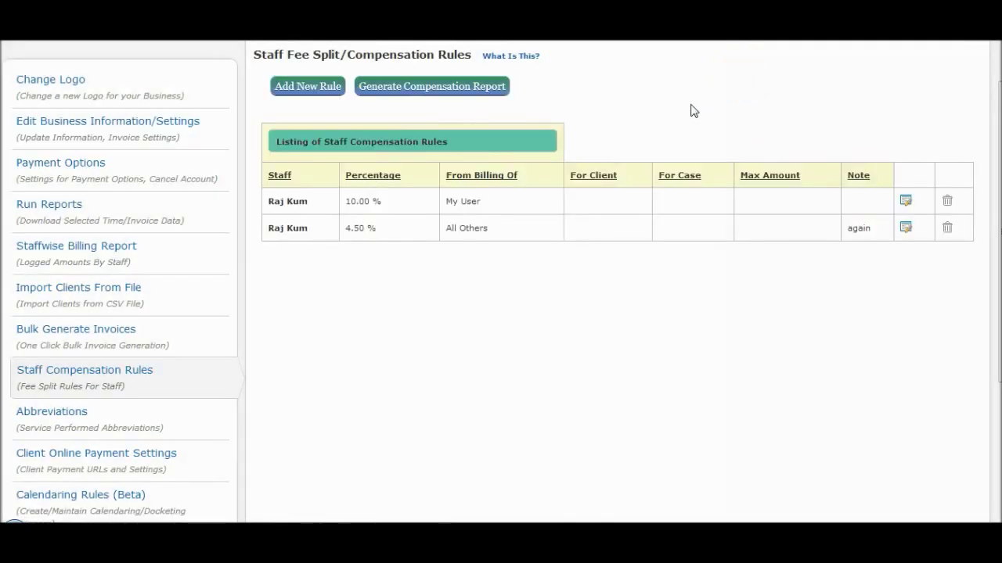
left_click(512, 57)
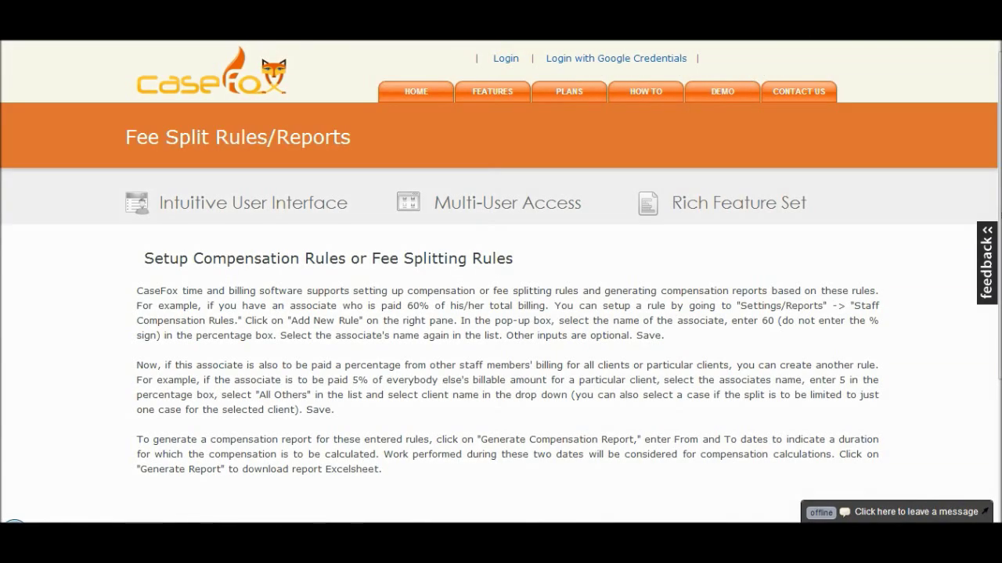
- Review the saved service abbreviations and consult the help article on time/expense entry abbreviations
key("ctrl+w")
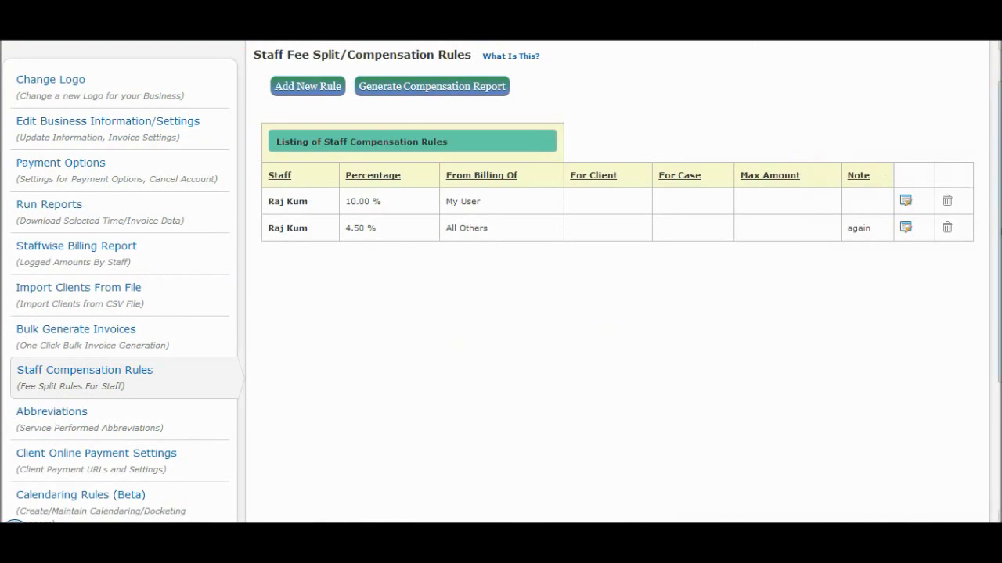
left_click_drag(998, 196, 999, 312)
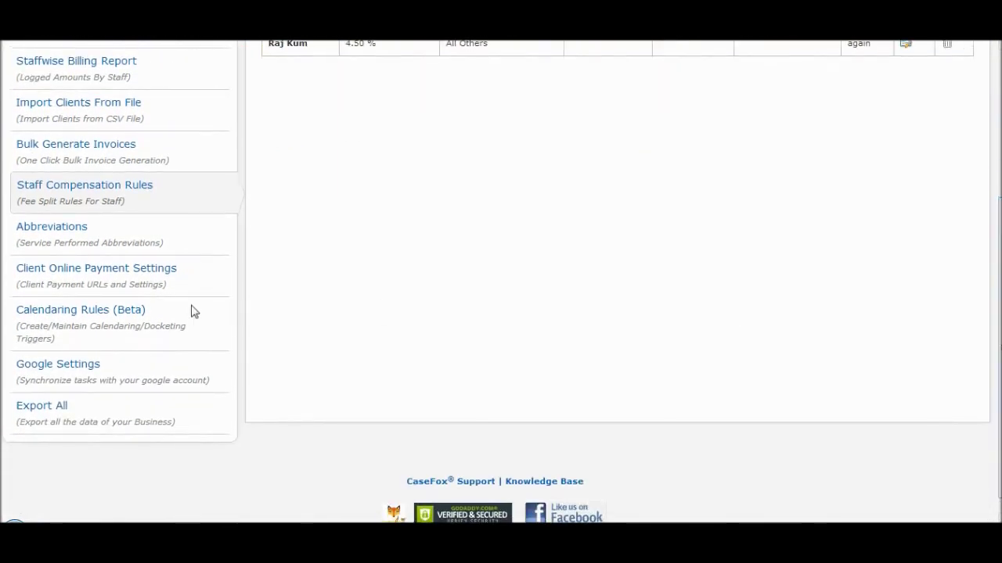
left_click(27, 272)
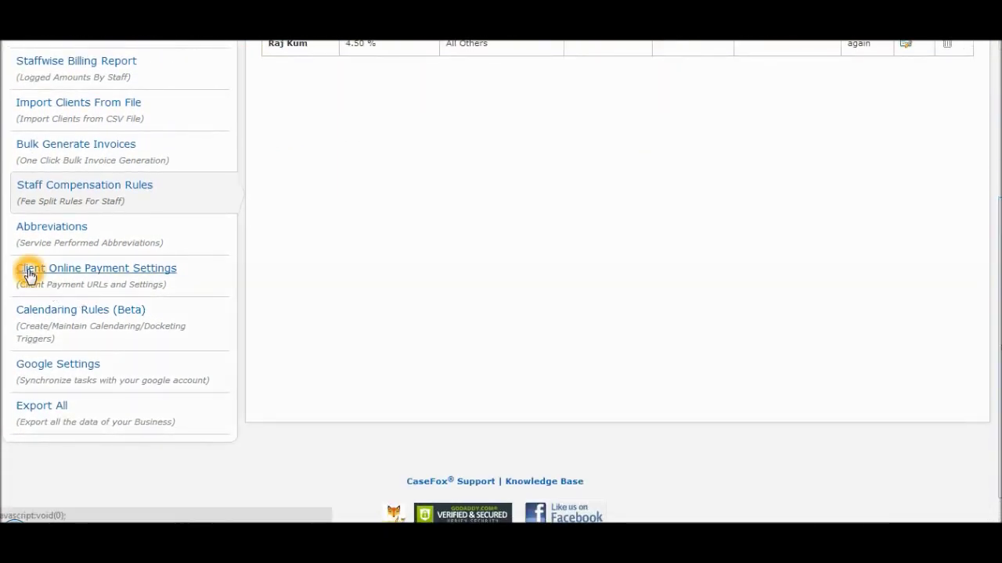
left_click(29, 274)
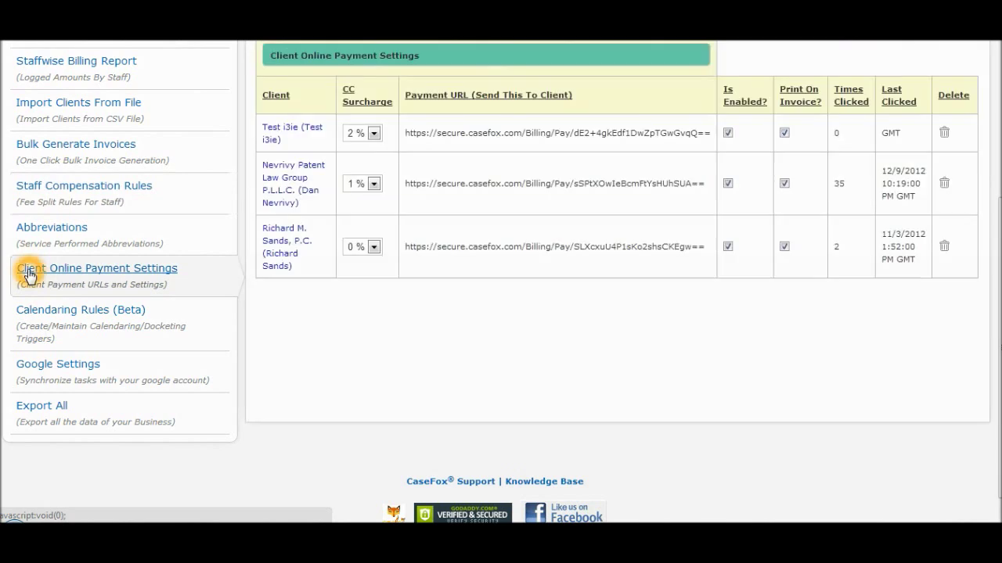
left_click(48, 232)
left_click_drag(996, 257, 993, 149)
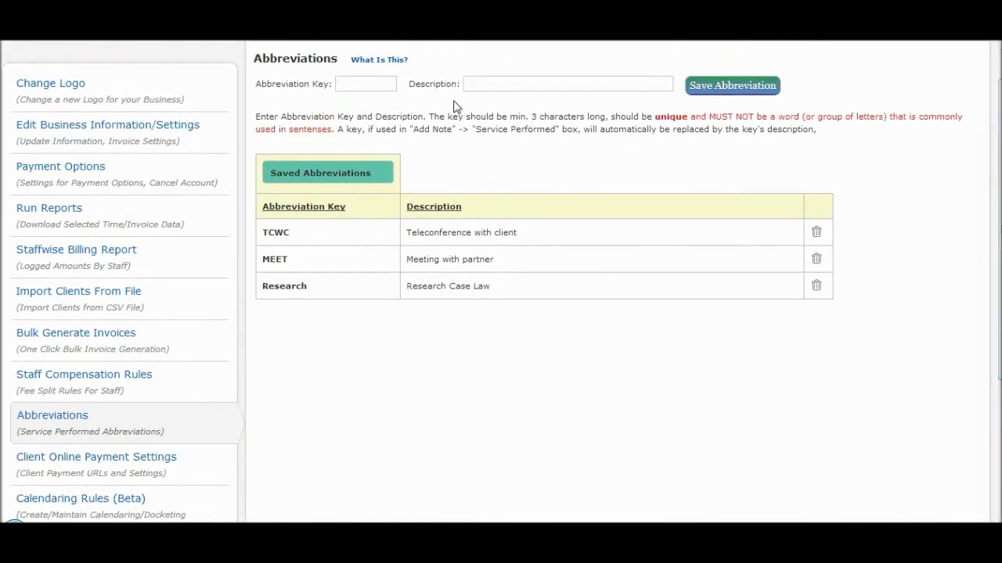
left_click(370, 64)
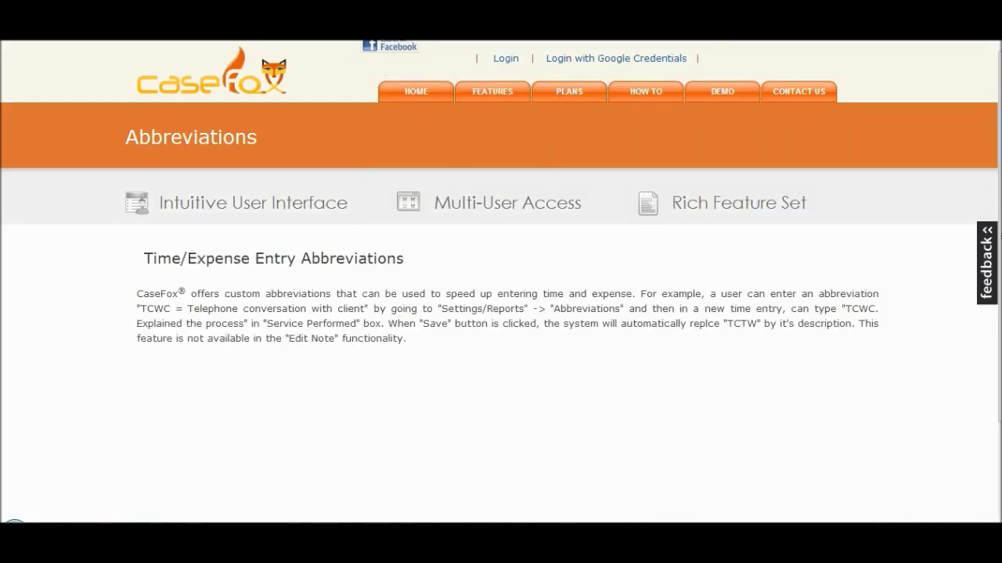
key("ctrl+w")
left_click(670, 122)
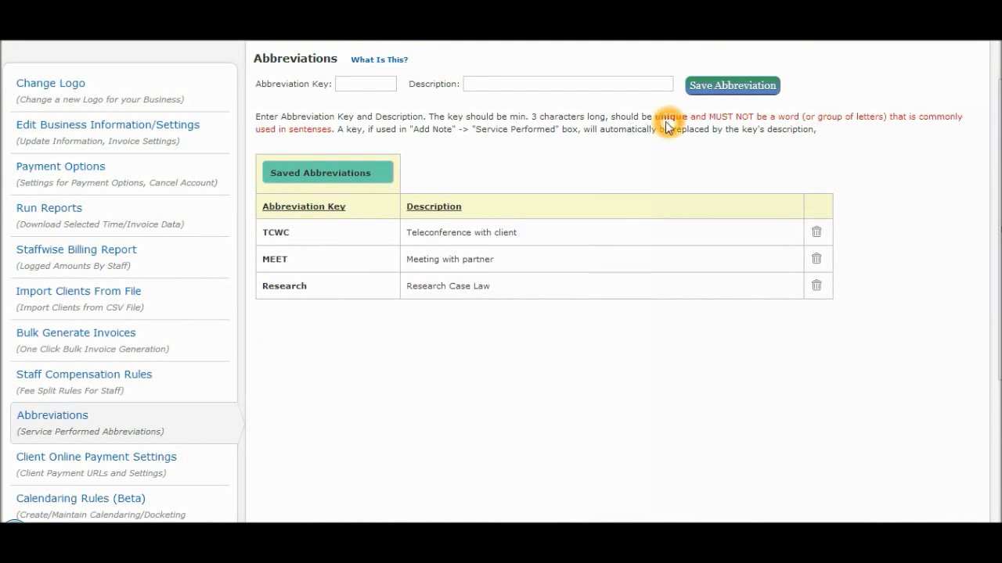
- Examine the client online payment URLs and surcharge settings, and consult the article on online invoice payments
left_click(121, 457)
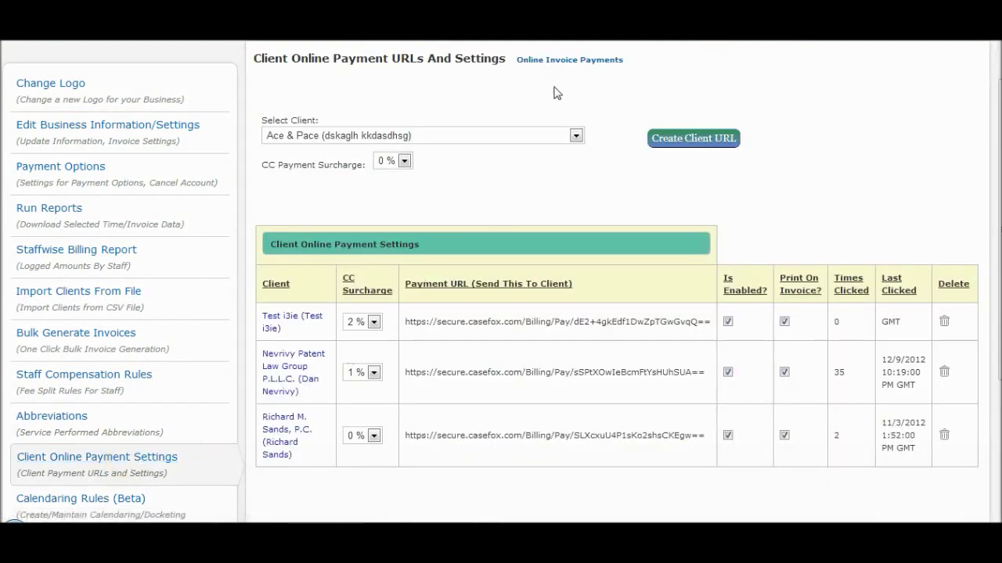
left_click(567, 67)
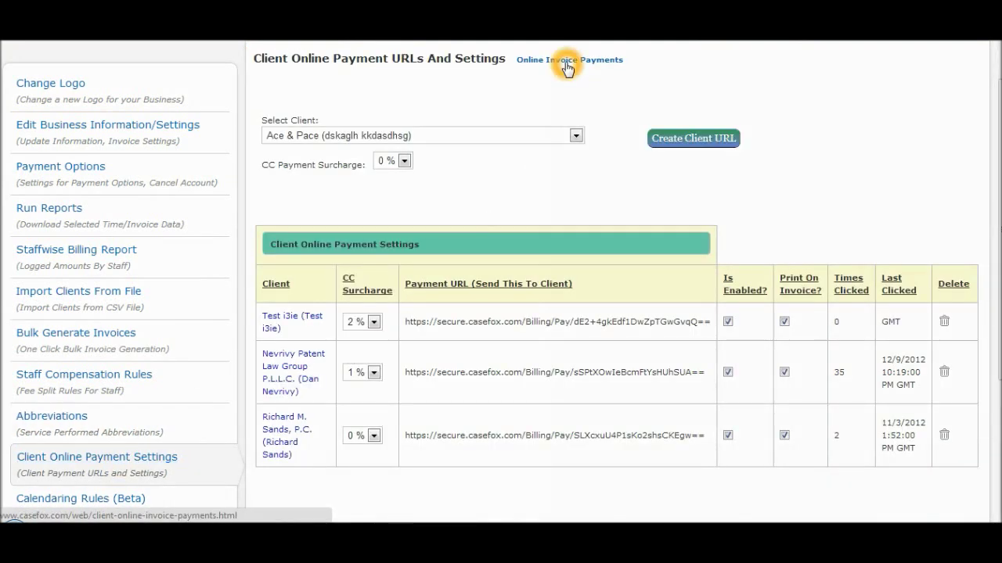
left_click(565, 63)
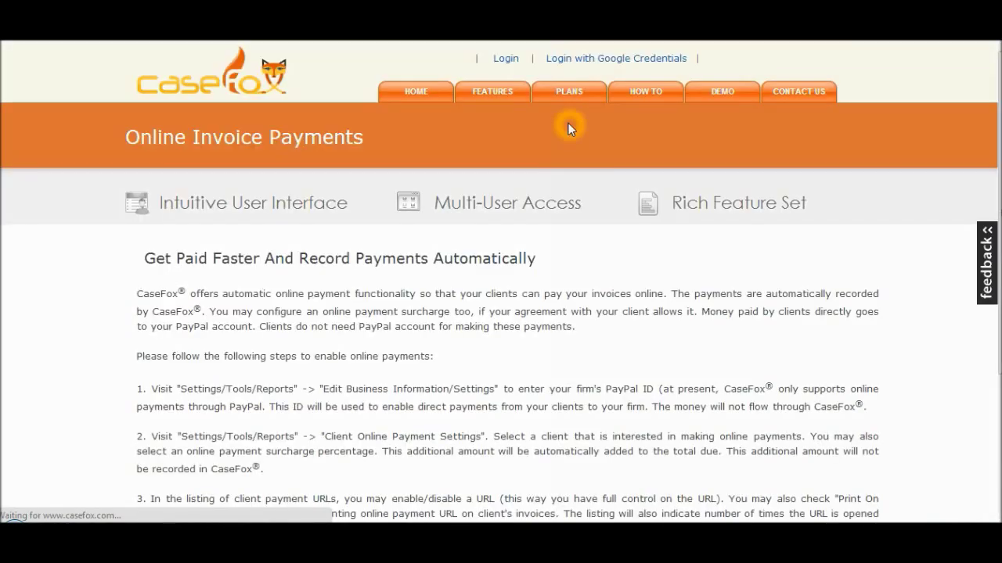
scroll(928, 78, "down", 3)
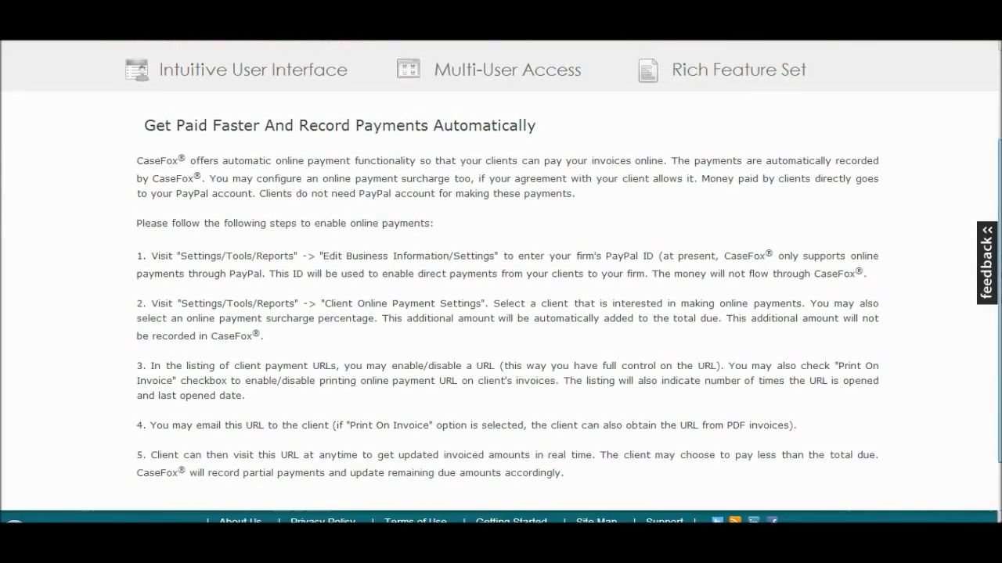
scroll(929, 78, "up", 3)
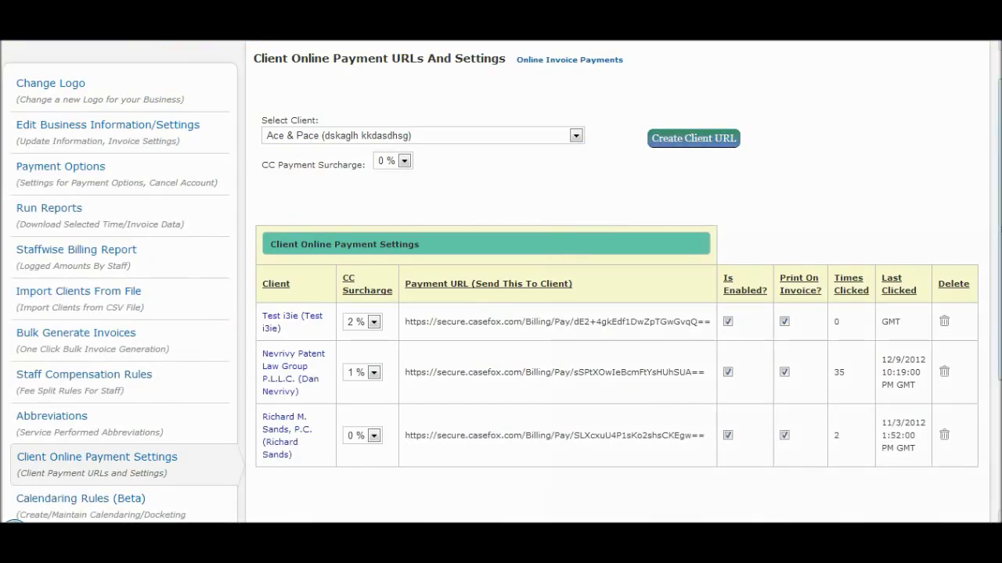
scroll(500, 282, "down", 3)
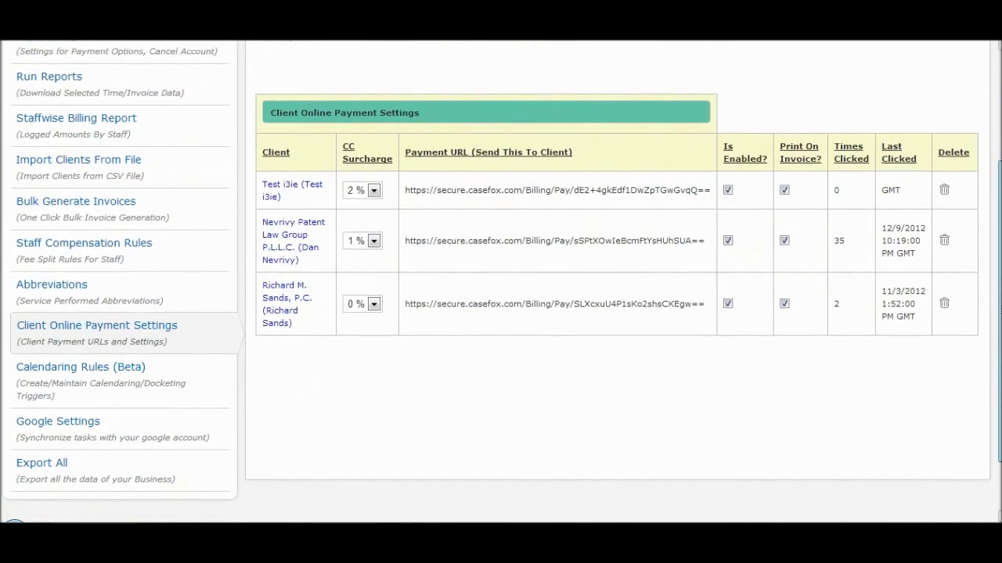
scroll(963, 268, "down", 1)
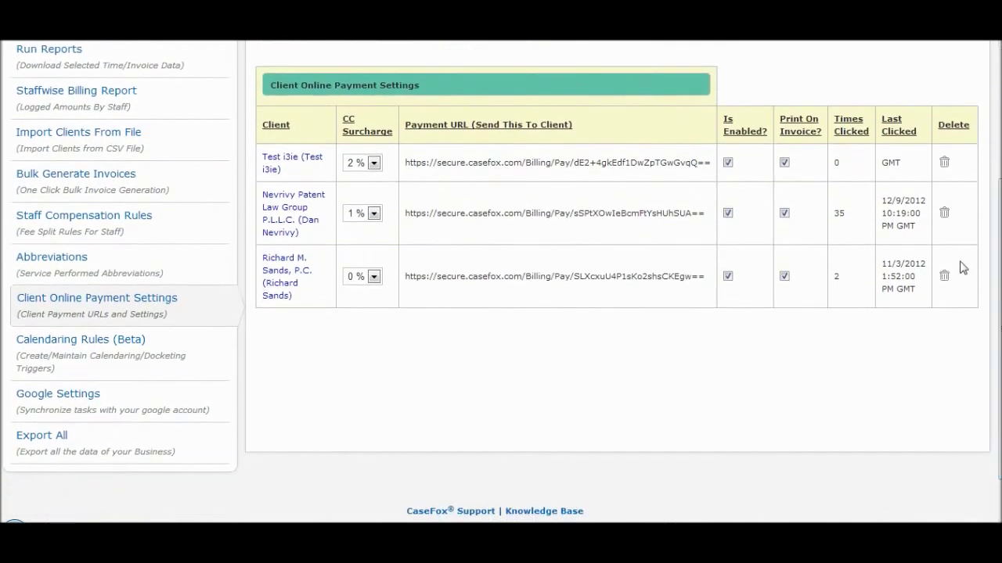
- Review the calendaring rules and triggers for the court jurisdiction and consult the article on setting them up
left_click(107, 344)
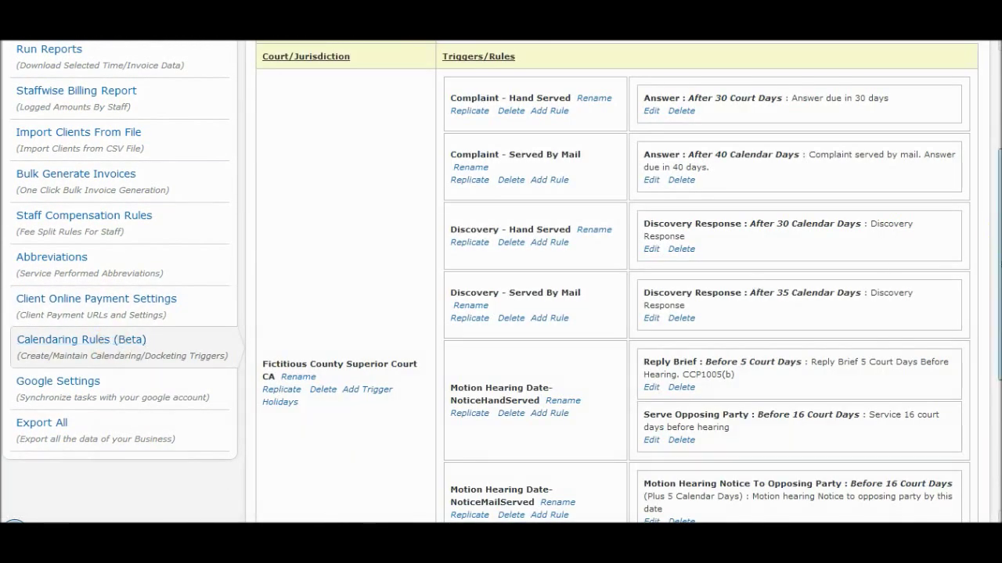
scroll(501, 282, "down", 6)
scroll(501, 281, "up", 8)
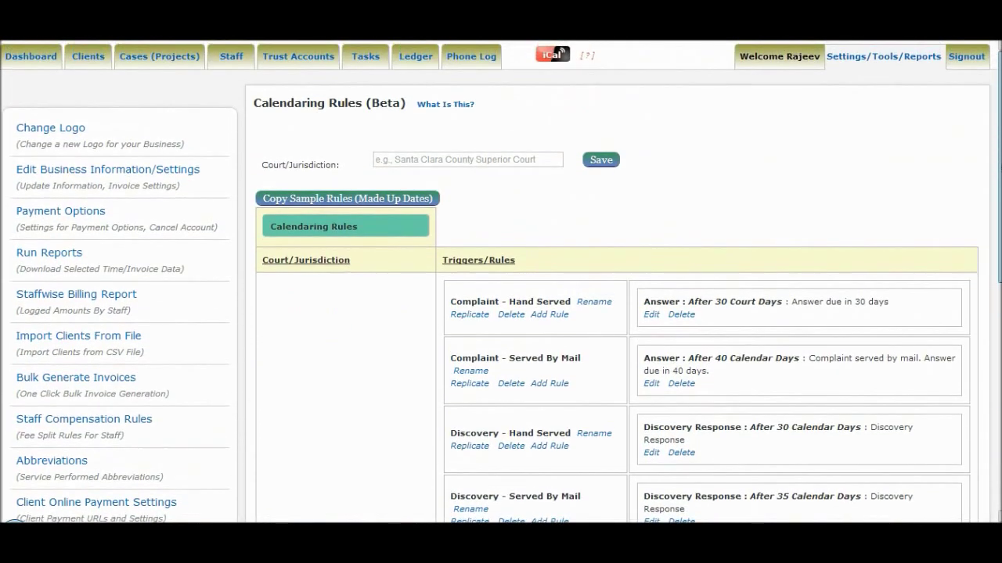
left_click(453, 110)
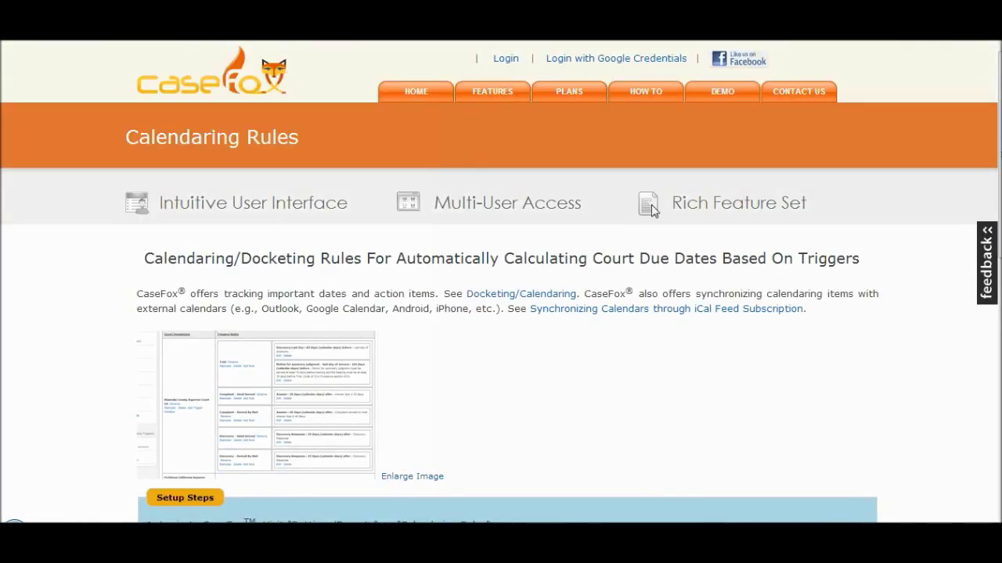
scroll(501, 313, "down", 8)
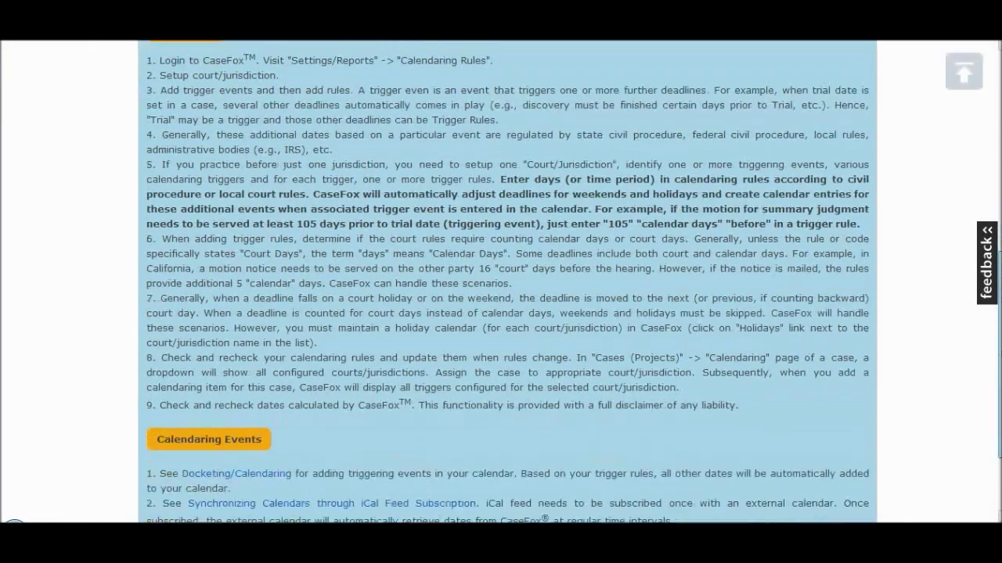
scroll(500, 313, "up", 4)
scroll(500, 313, "up", 4)
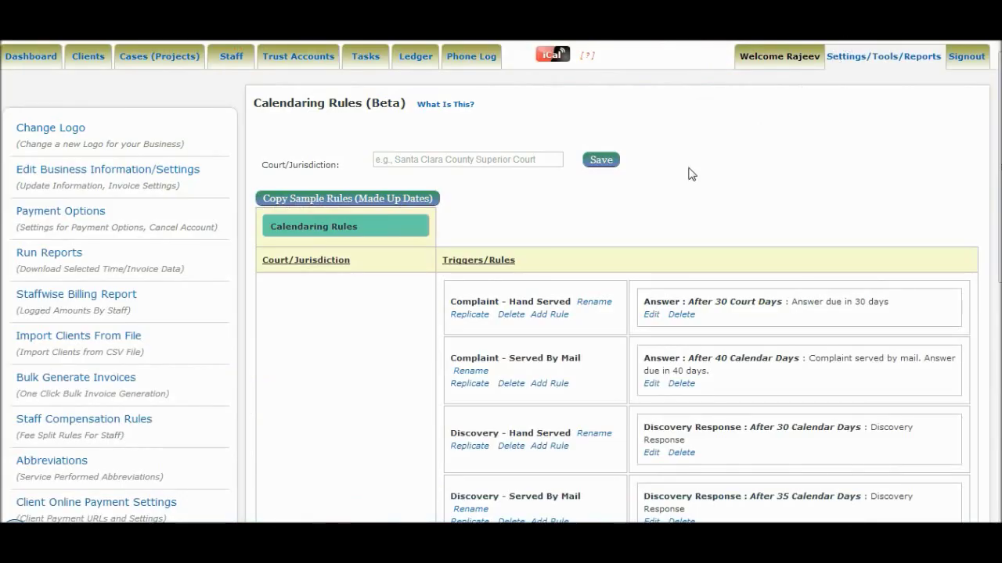
scroll(701, 331, "down", 4)
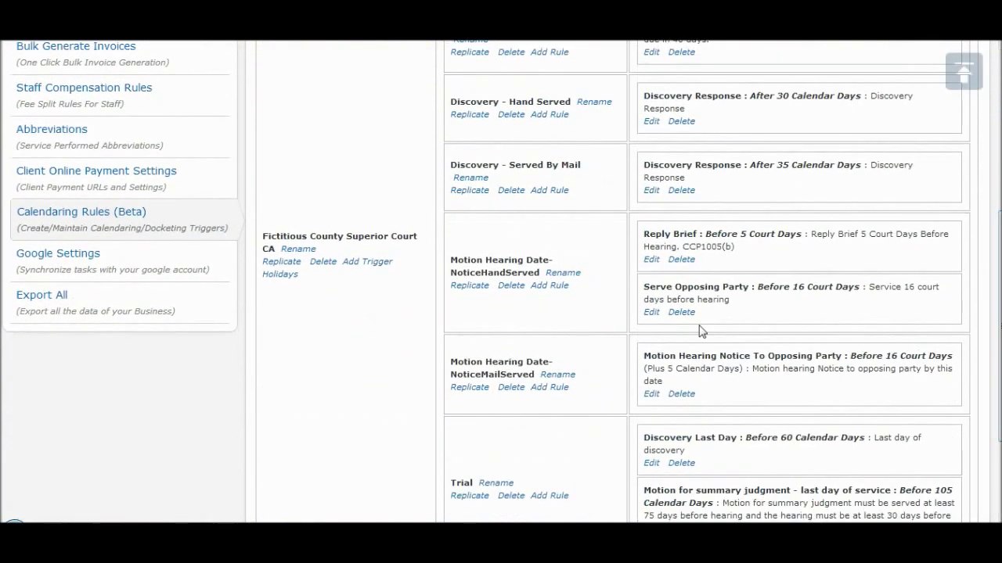
- View the Export All Data page with its trust account entries and consult the iCal calendar synchronization article
left_click(36, 298)
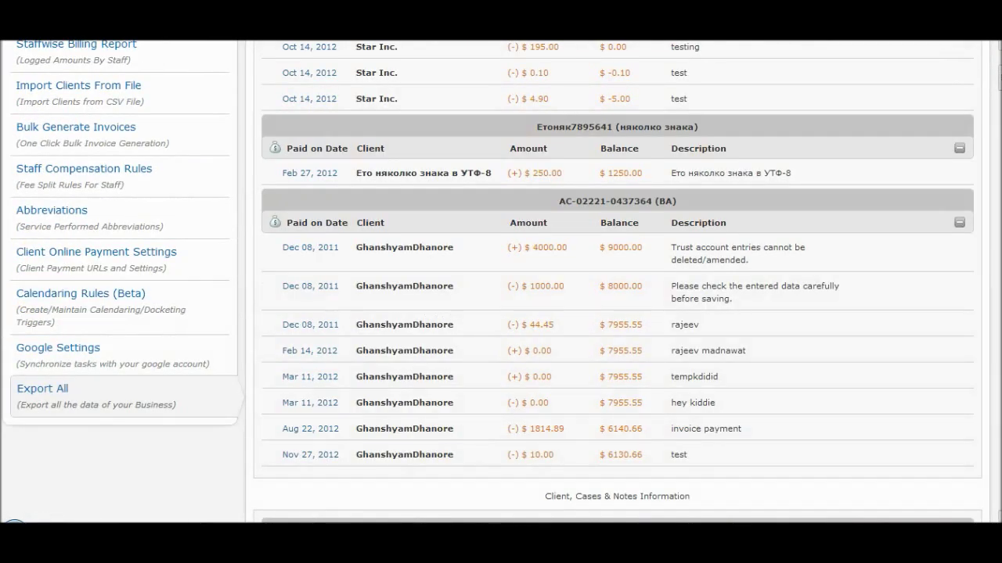
scroll(945, 109, "up", 4)
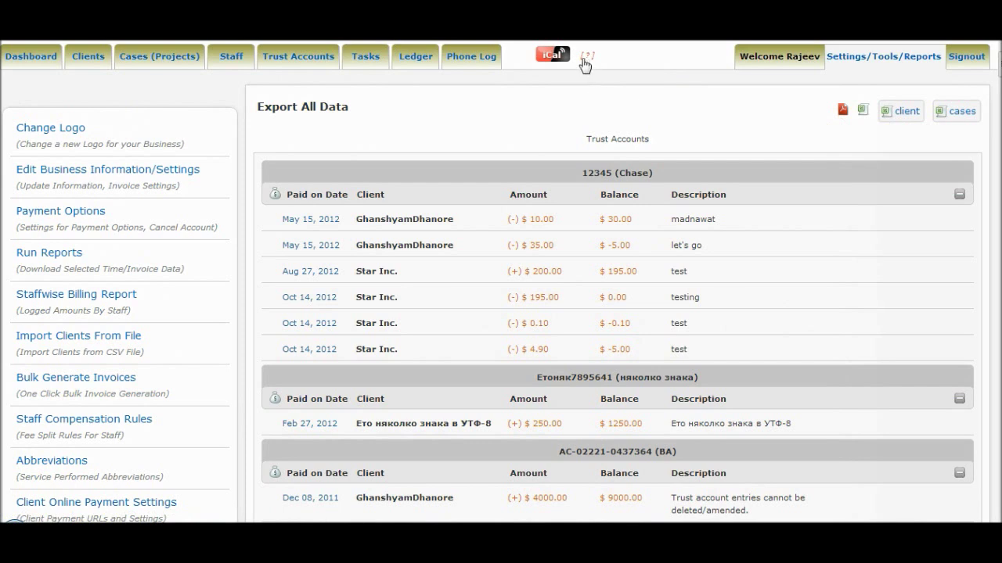
left_click(555, 57)
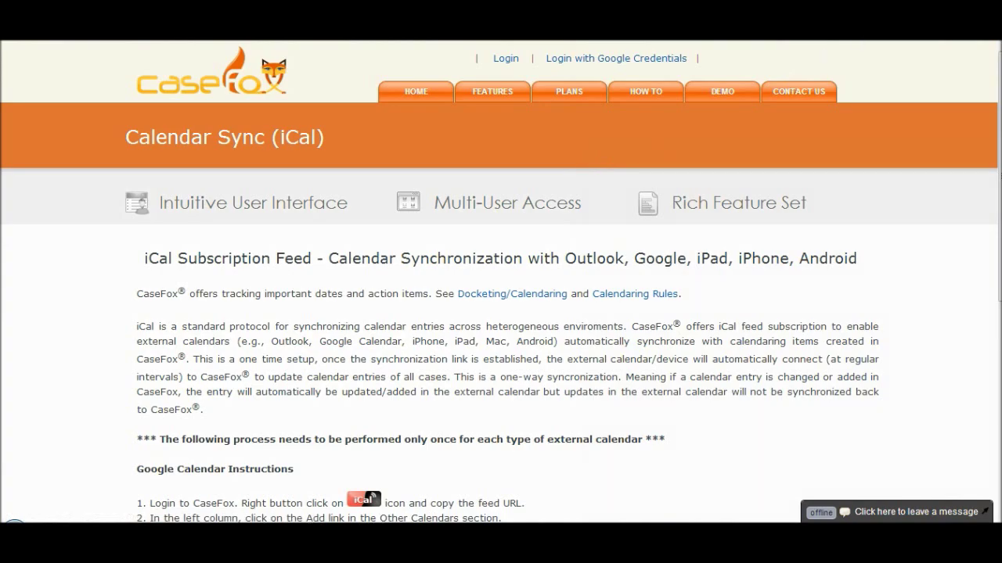
key("alt+Left")
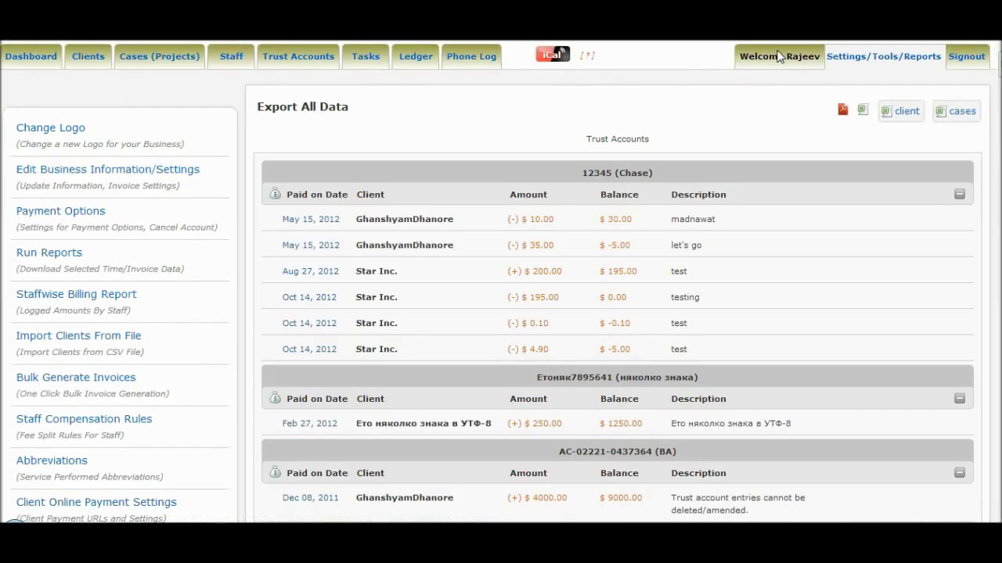
- Return to the dashboard and inspect the month, year and format options for downloading all invoices, without downloading
left_click(38, 61)
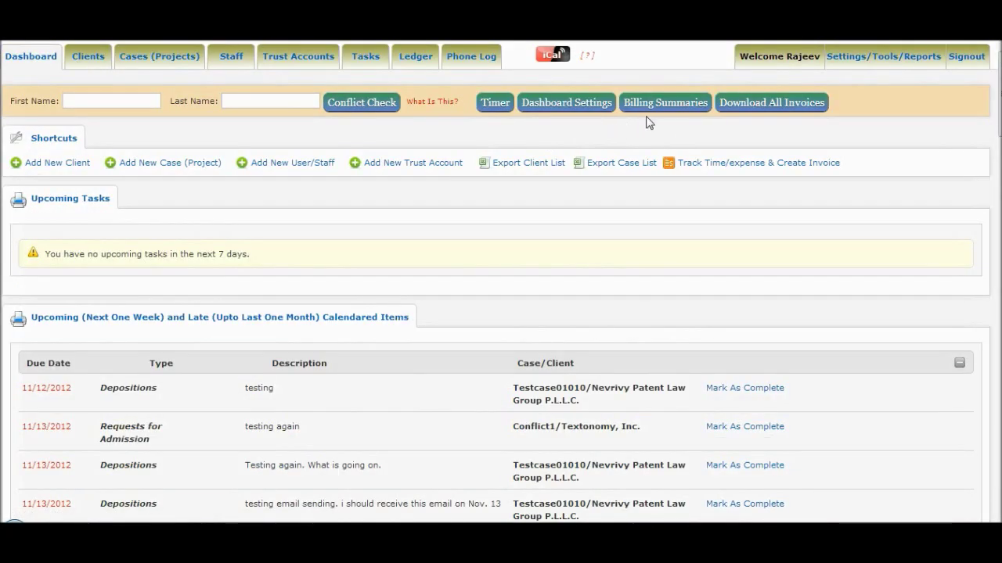
left_click(741, 110)
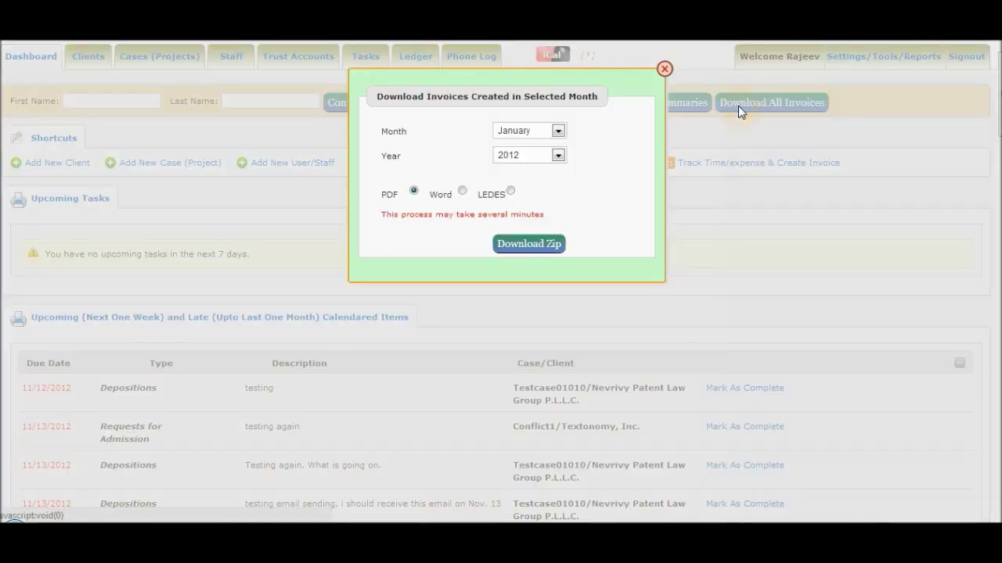
left_click(662, 69)
- View the staff billing summary, switch it to another staff member, examine the period totals and close the report
left_click(665, 108)
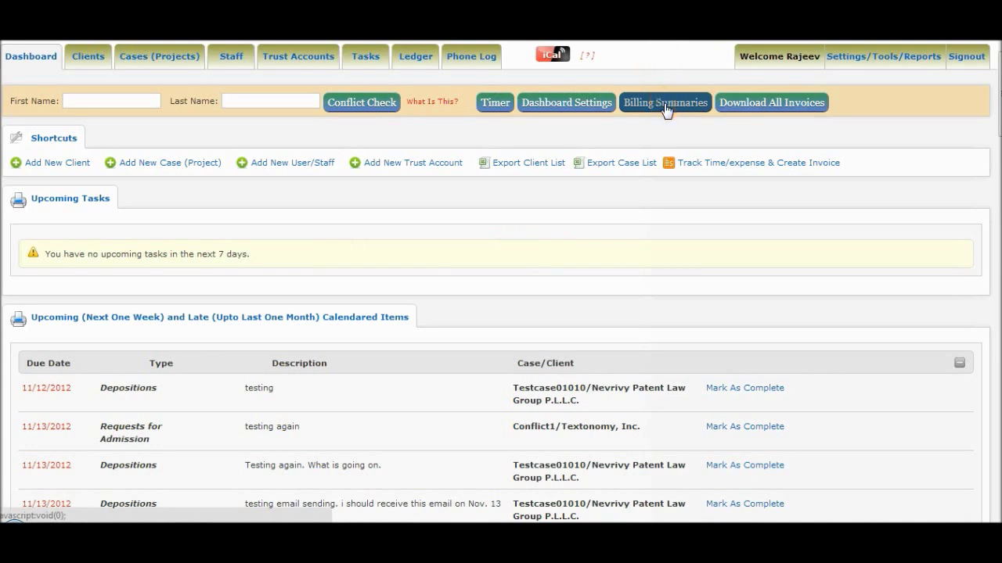
left_click(665, 108)
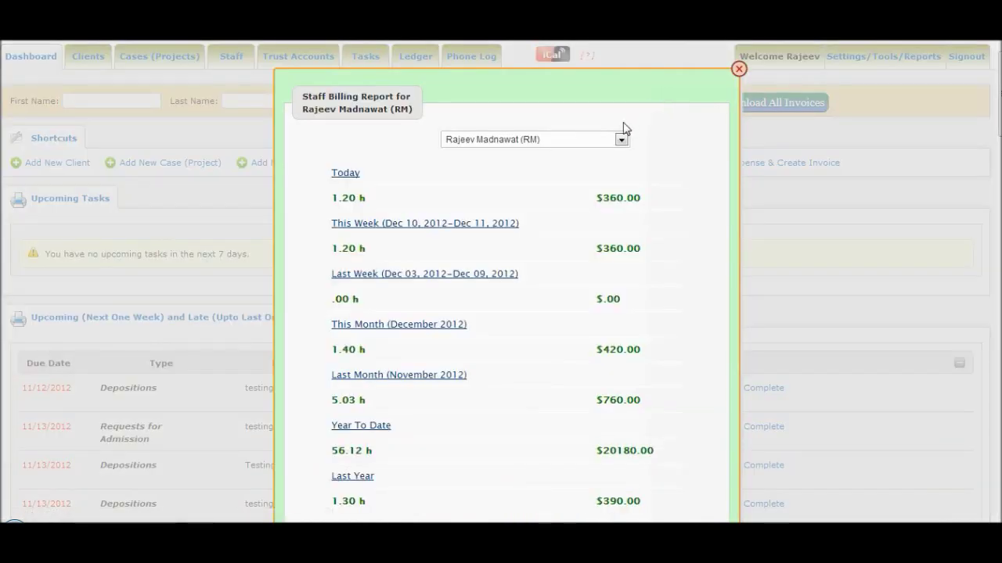
left_click(599, 141)
left_click(487, 189)
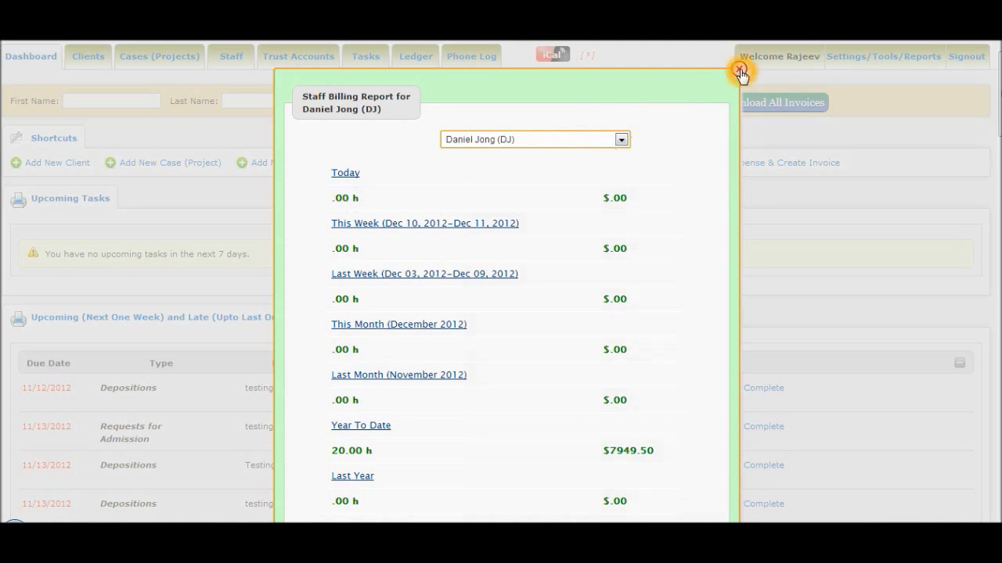
scroll(861, 109, "down", 3)
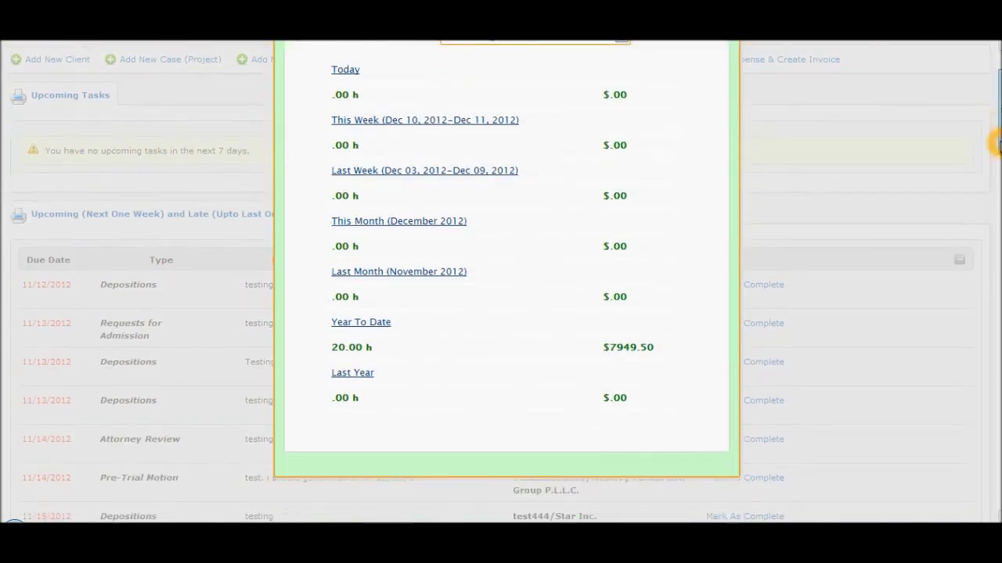
scroll(861, 109, "up", 3)
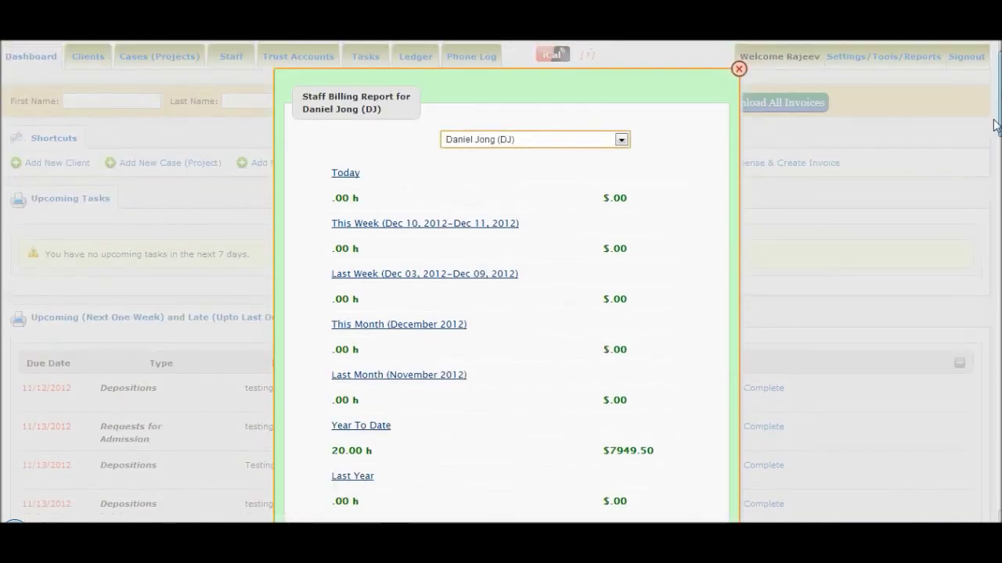
left_click(738, 69)
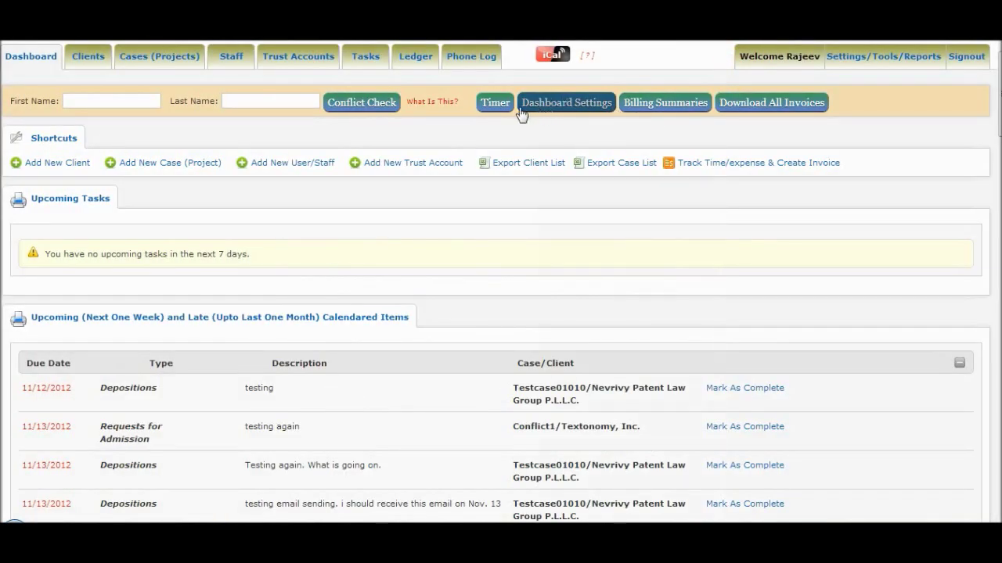
- Open the desktop timer in its own window and start it with the default time and case settings
left_click(496, 104)
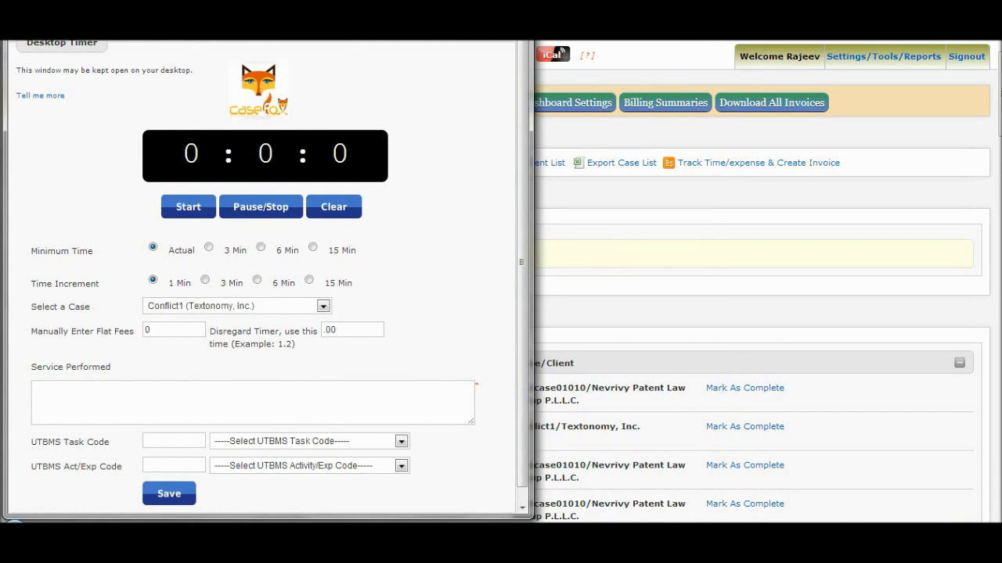
left_click_drag(407, 42, 456, 55)
left_click(228, 223)
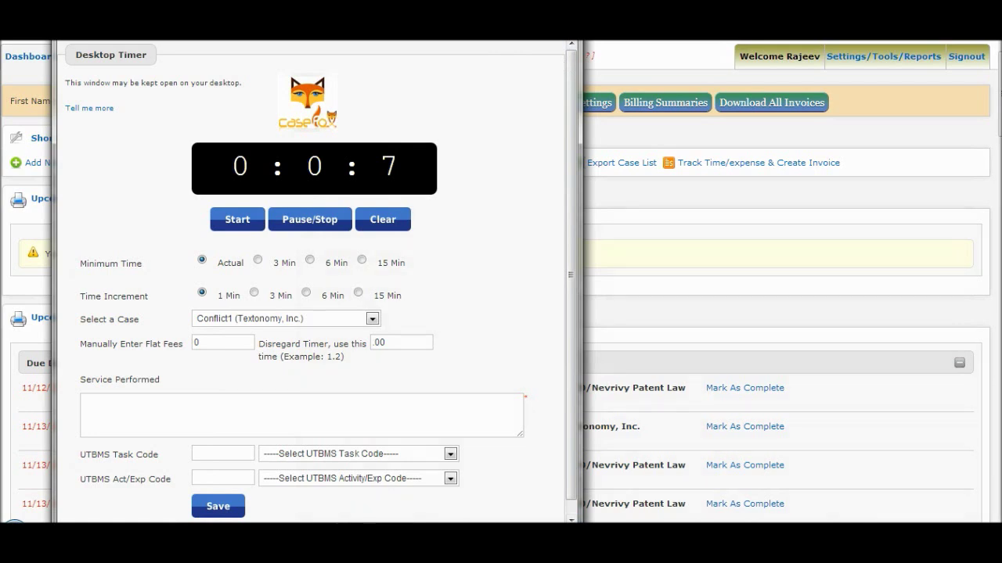
- Run a conflict check on a last name, review the opposing-side matches across all cases and close the results
left_click(351, 107)
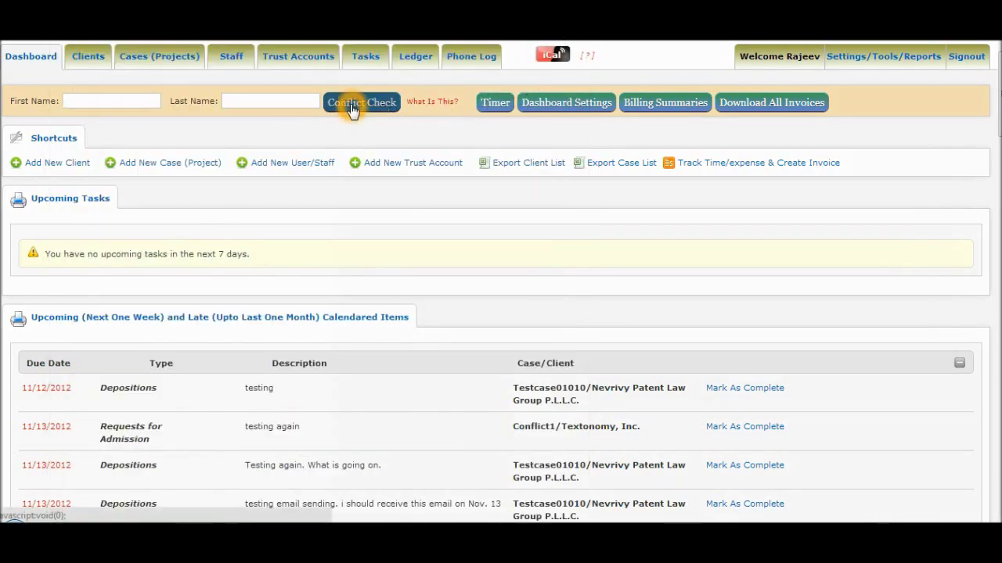
left_click(227, 103)
left_click(238, 103)
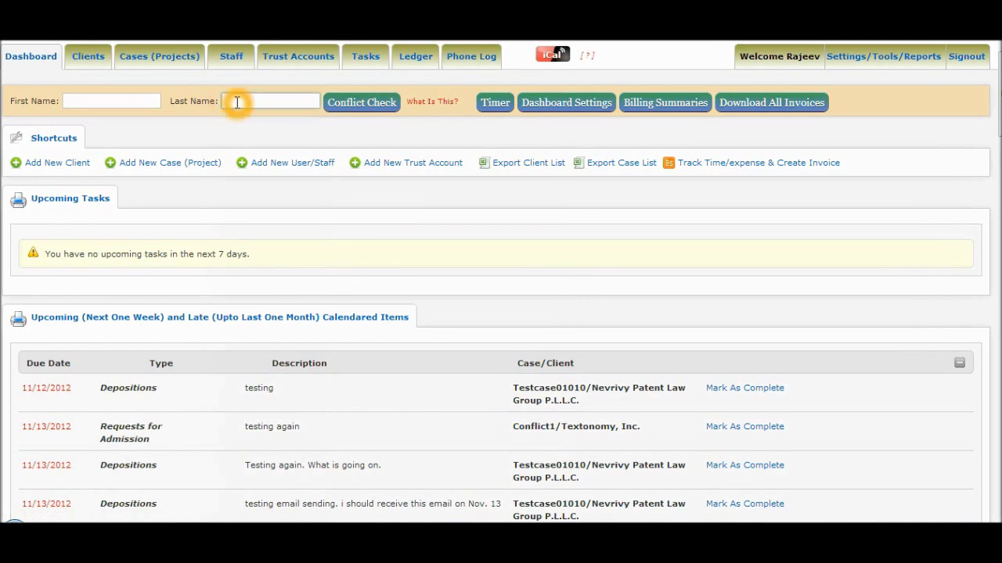
left_click(237, 102)
left_click(358, 105)
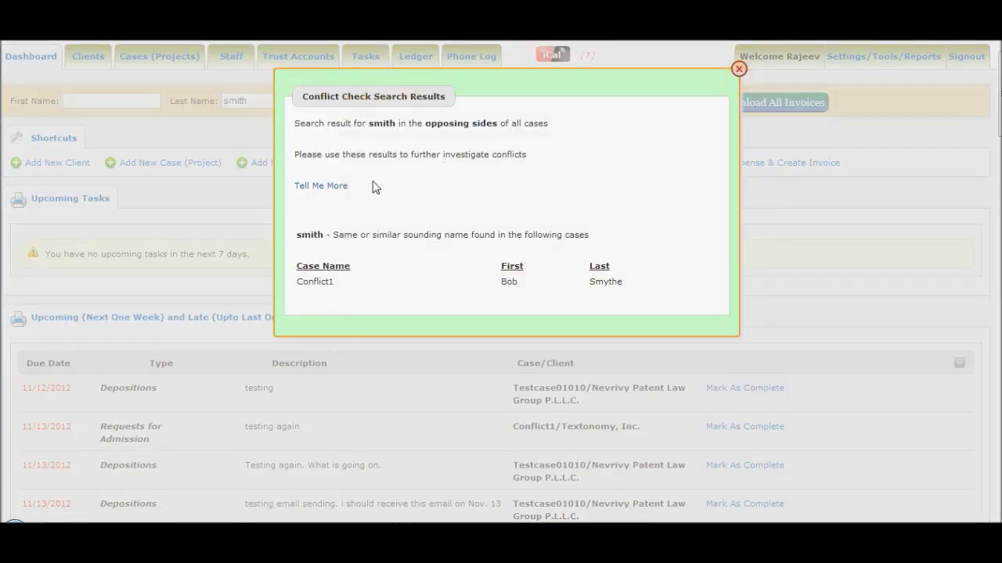
left_click(330, 190)
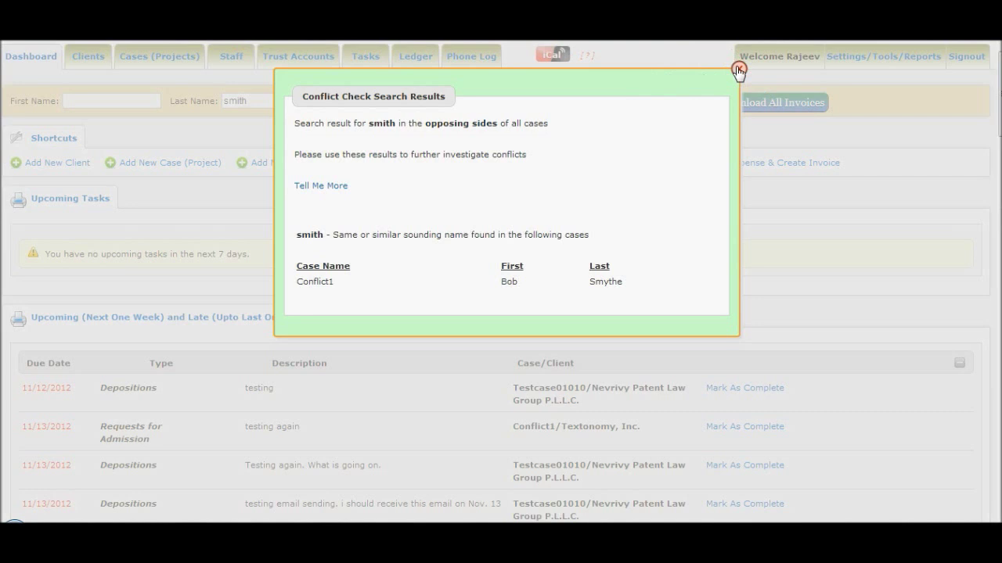
left_click(738, 71)
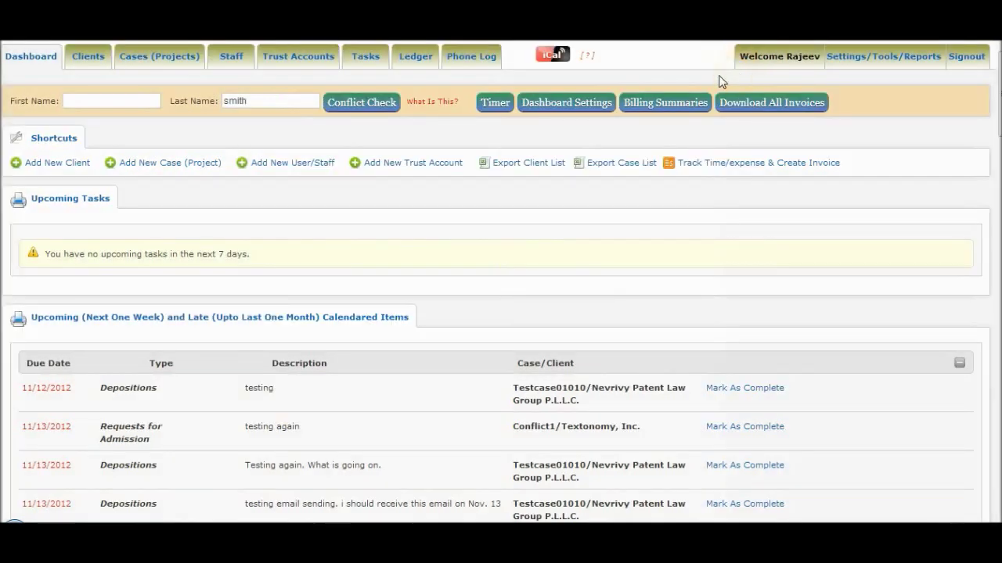
- View the names page of the Acme V Disney case and examine the option marking a person as on the opposing side
left_click(126, 62)
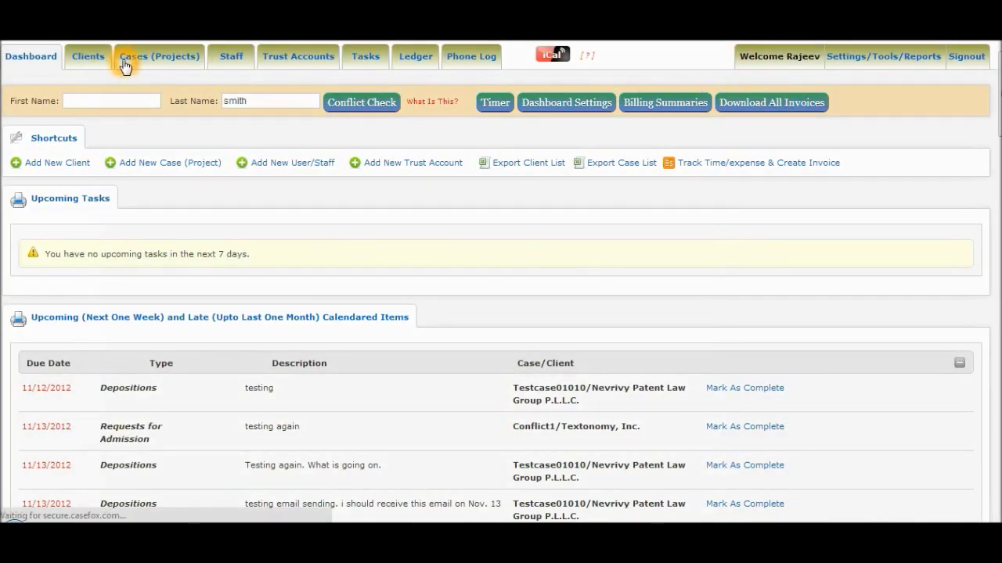
left_click(733, 105)
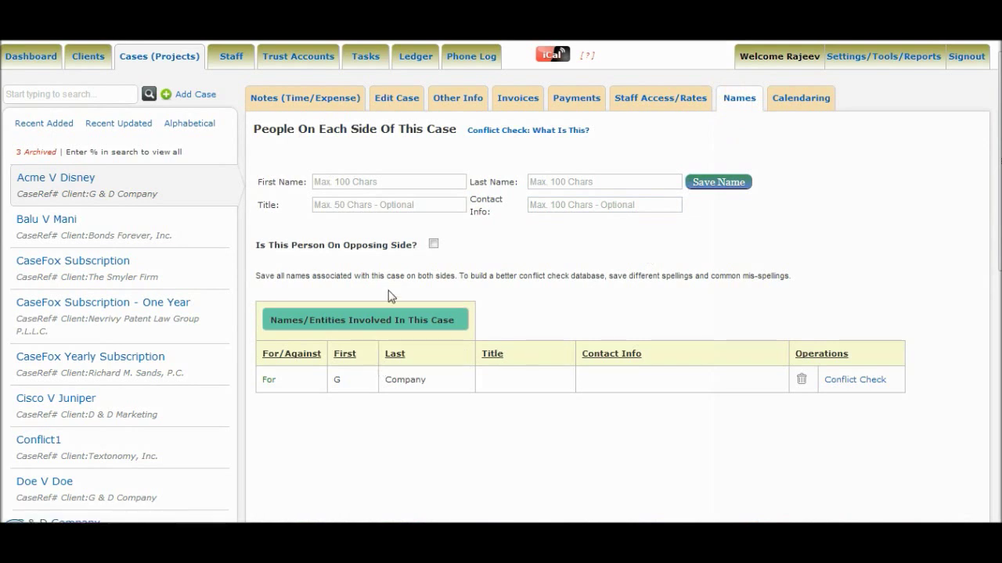
left_click(427, 245)
left_click(425, 245)
- Add an encrypted "Social Security Number" field with its number to the Acme V Disney case's additional information and save it
left_click(458, 104)
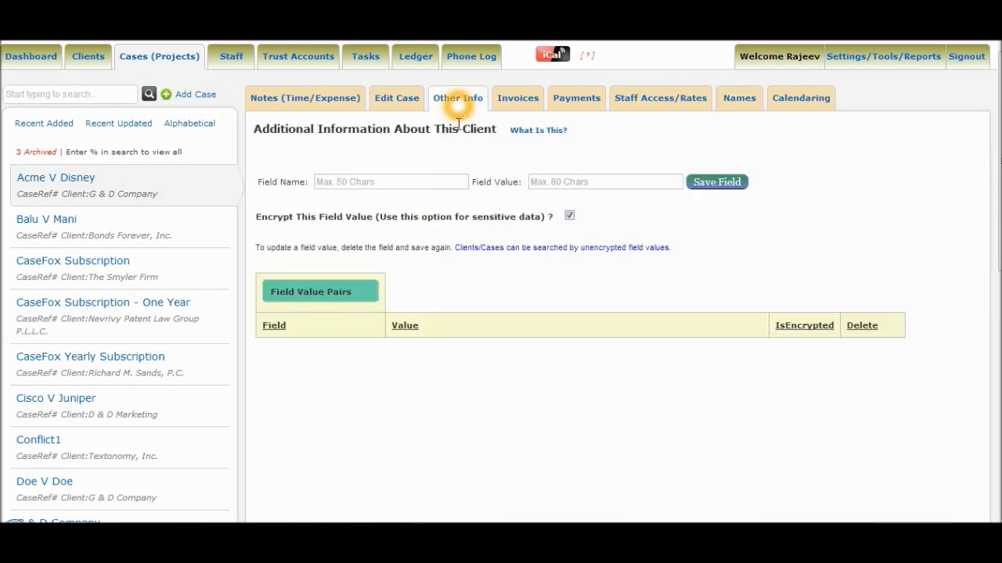
left_click(409, 185)
type("Social Security Number")
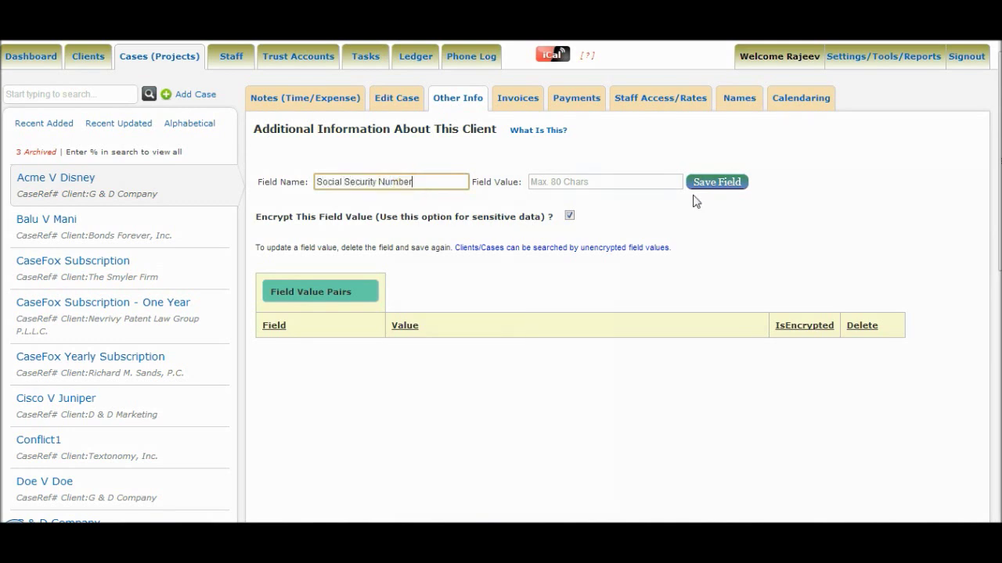
left_click(652, 184)
type("4444")
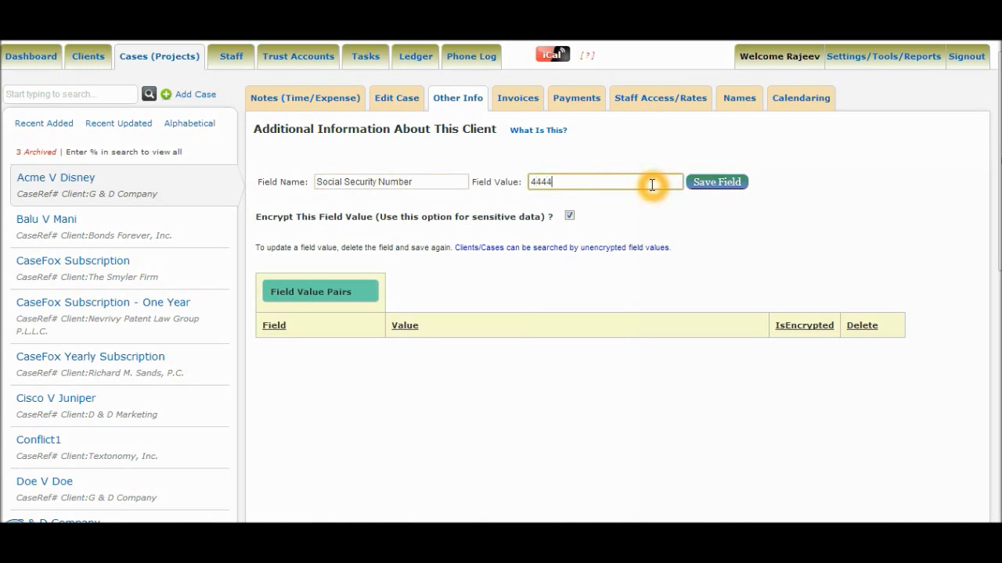
type("4444")
left_click(571, 219)
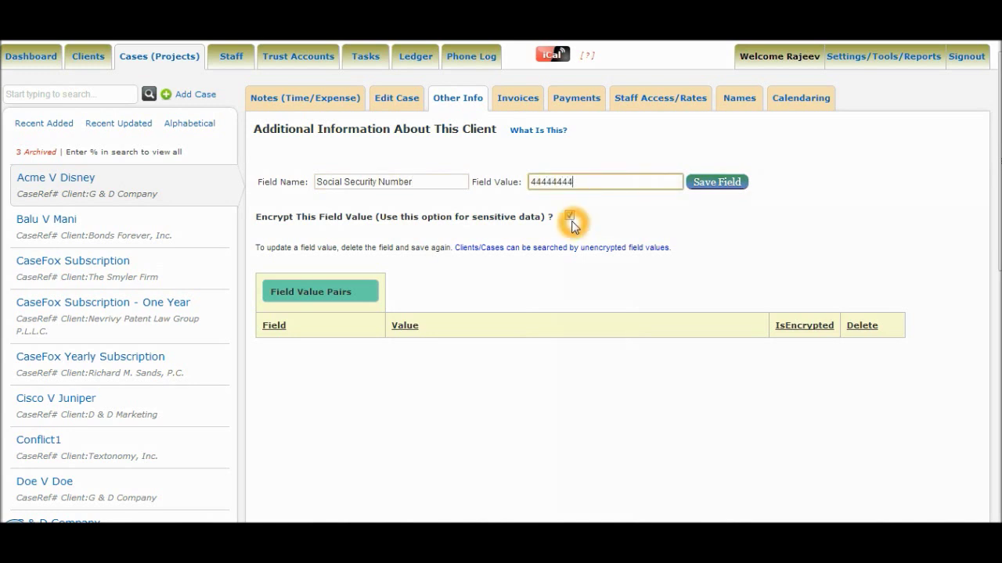
left_click(708, 184)
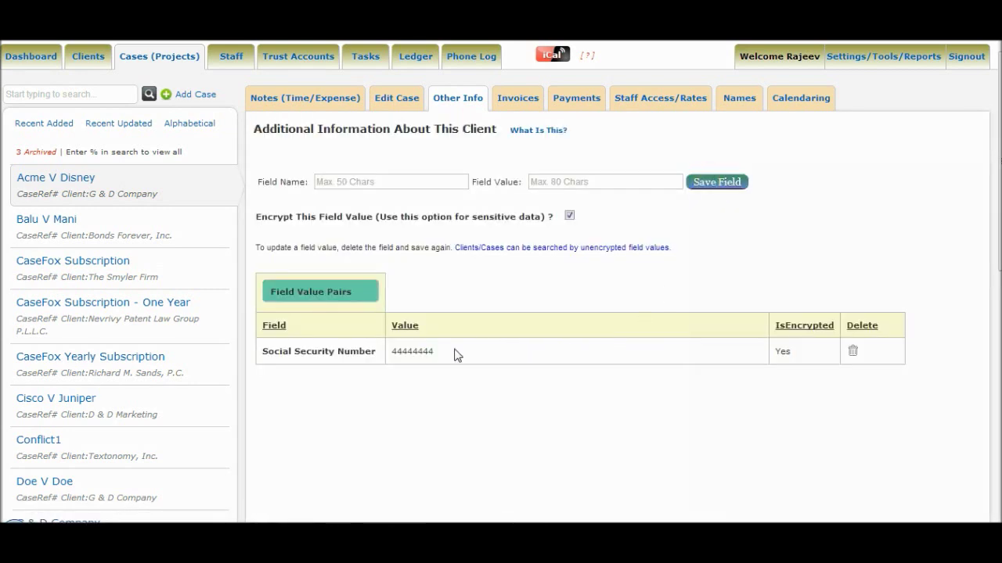
left_click(346, 356)
- Return to the dashboard and look over its shortcuts, calendared items, trust account balances and unpaid invoices
left_click(31, 60)
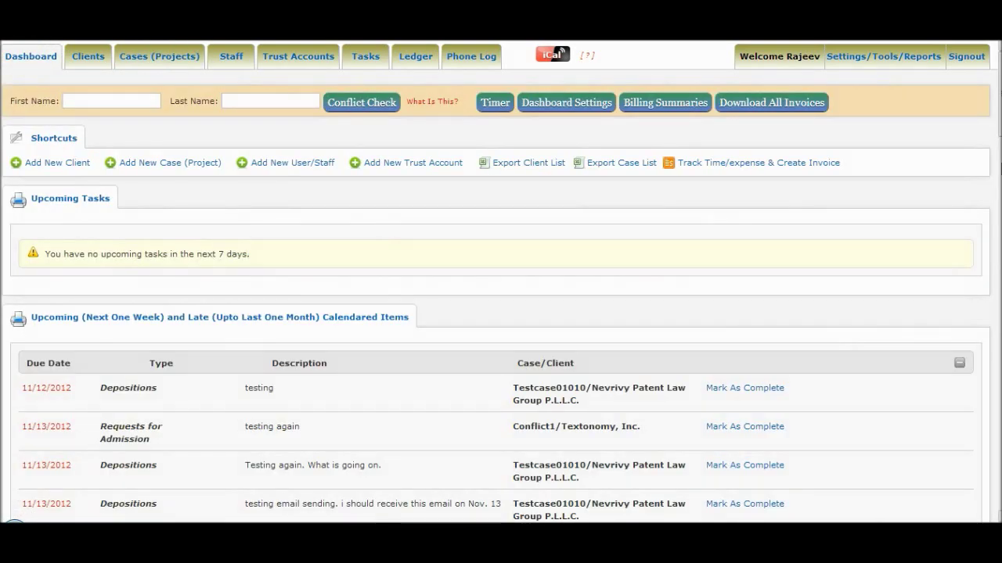
left_click(73, 164)
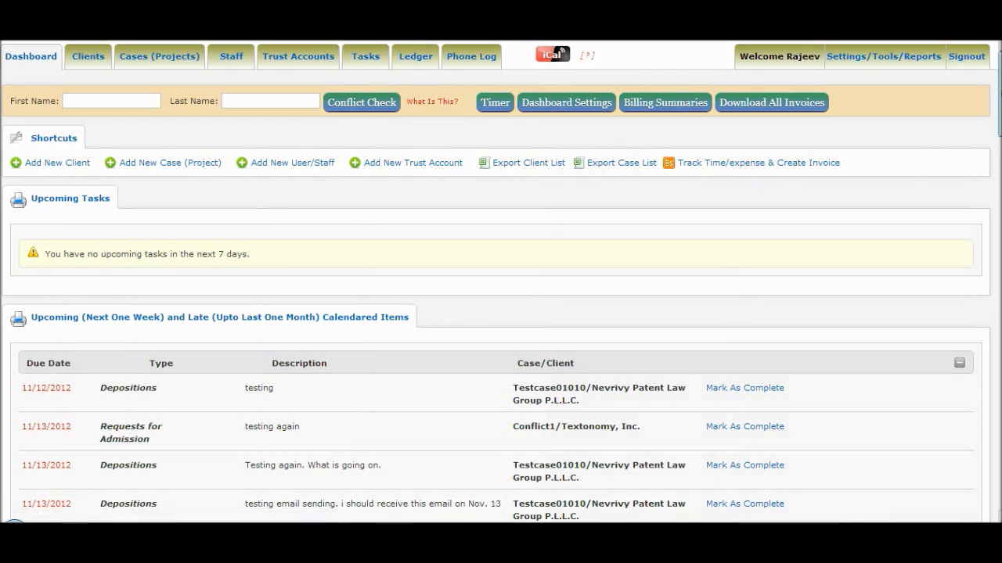
scroll(500, 282, "down", 3)
scroll(500, 281, "down", 20)
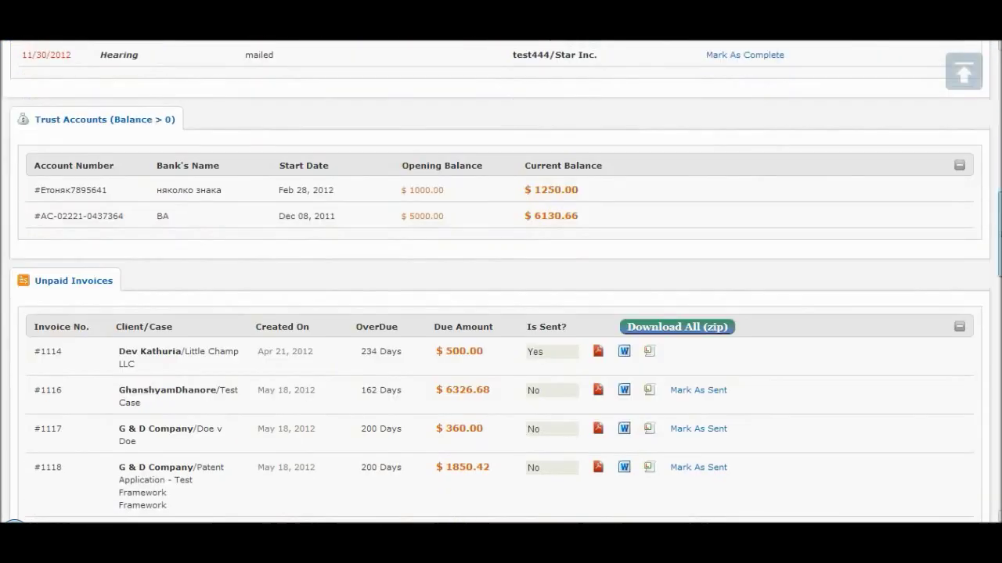
scroll(501, 282, "up", 20)
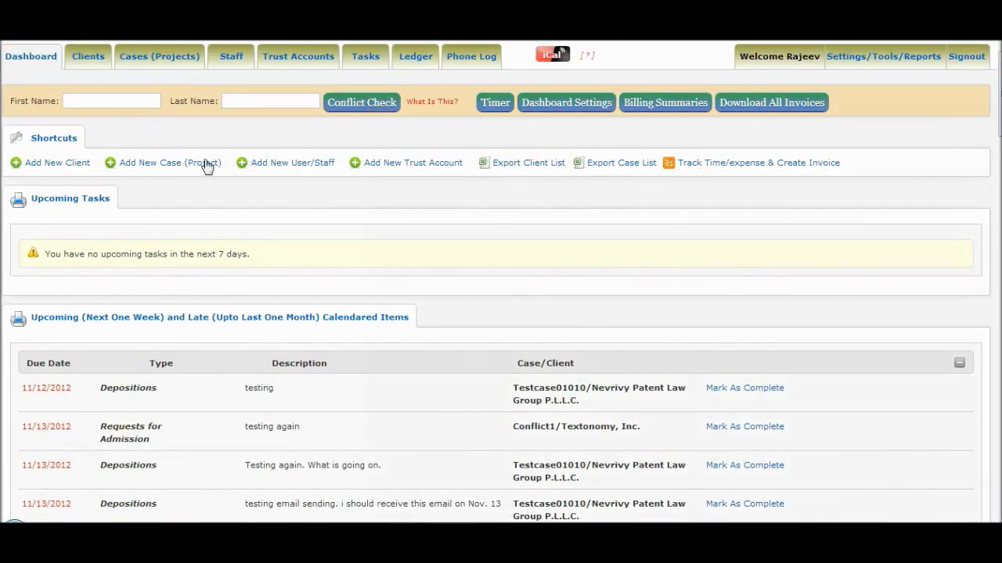
- Search the client list for "ace"
left_click(85, 58)
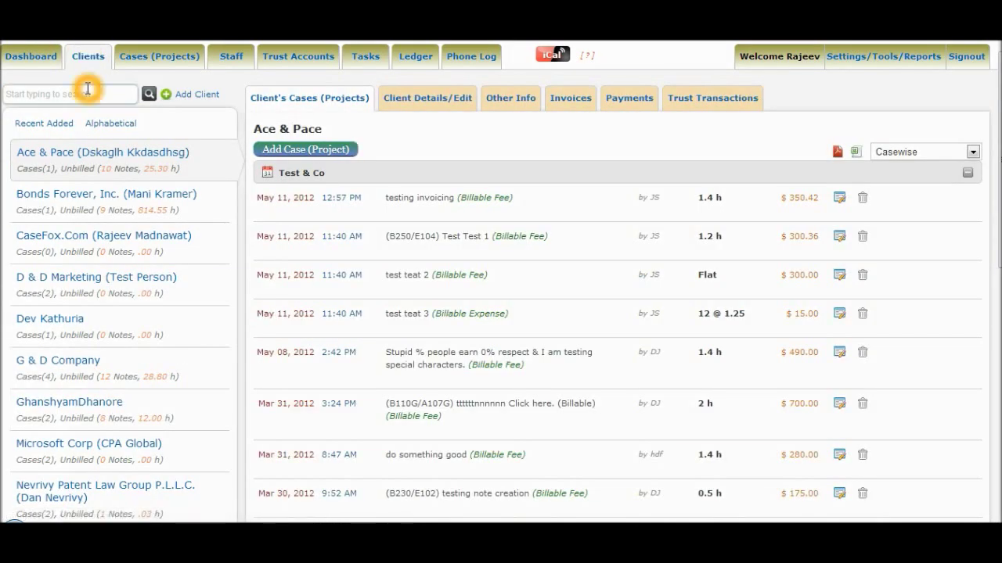
left_click(87, 93)
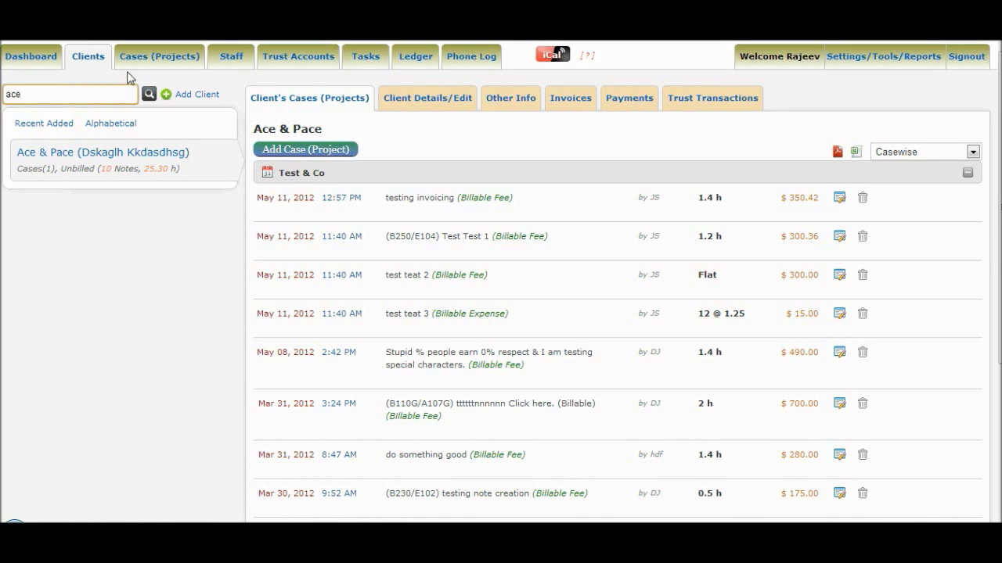
- List all cases, including archived ones, by searching the case list for "%" and look through the archived entries
left_click(148, 58)
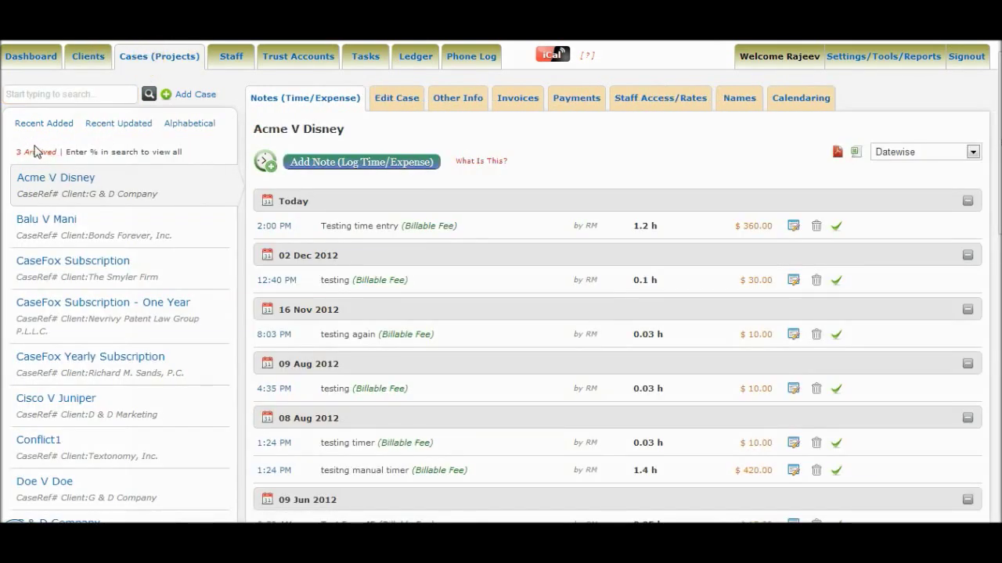
left_click(36, 153)
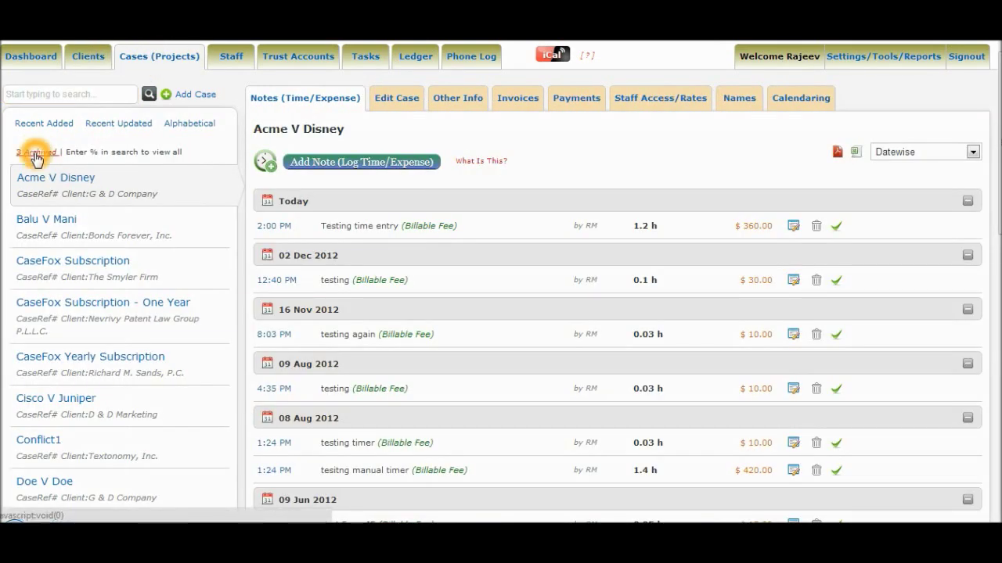
left_click(35, 154)
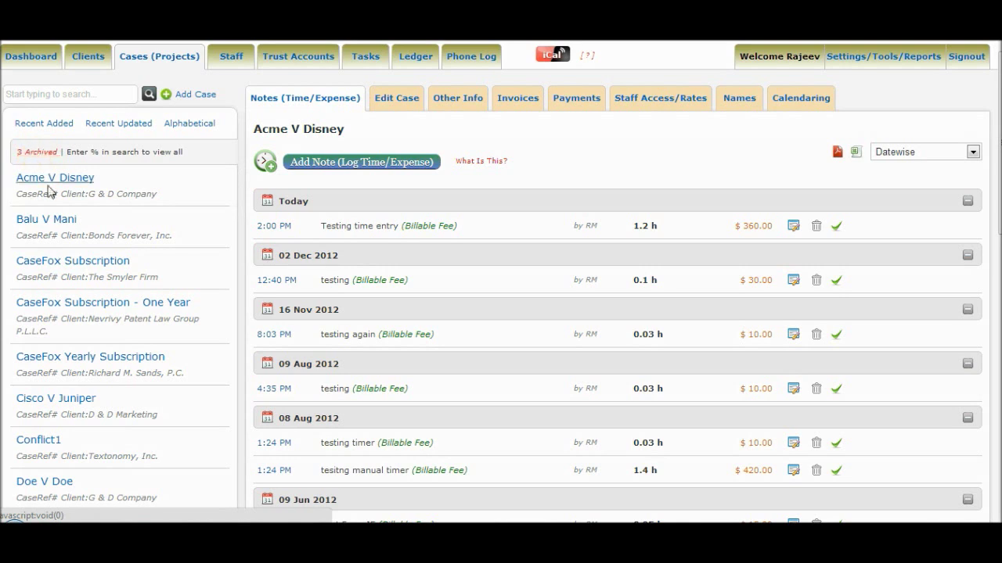
left_click(37, 153)
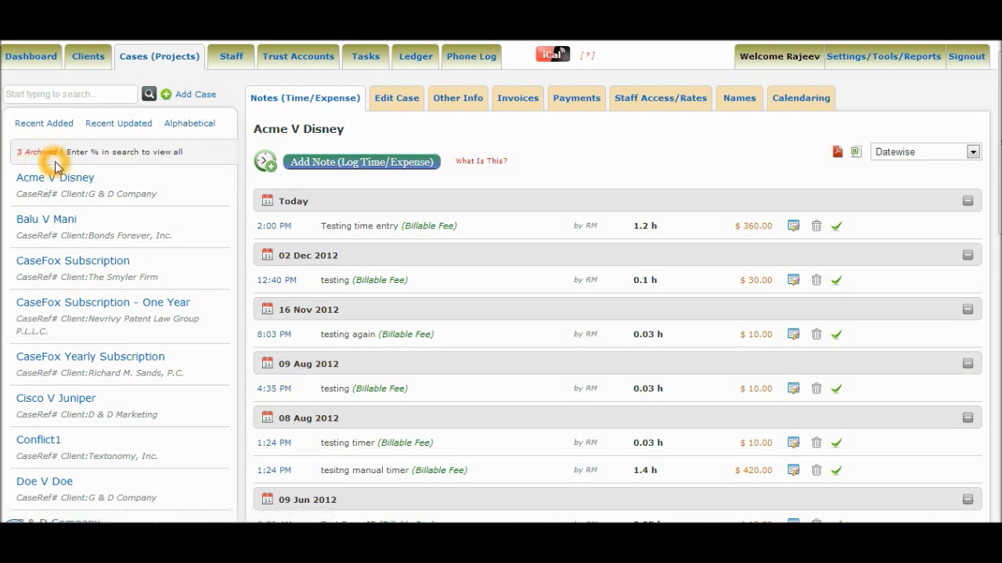
left_click(101, 95)
left_click(97, 96)
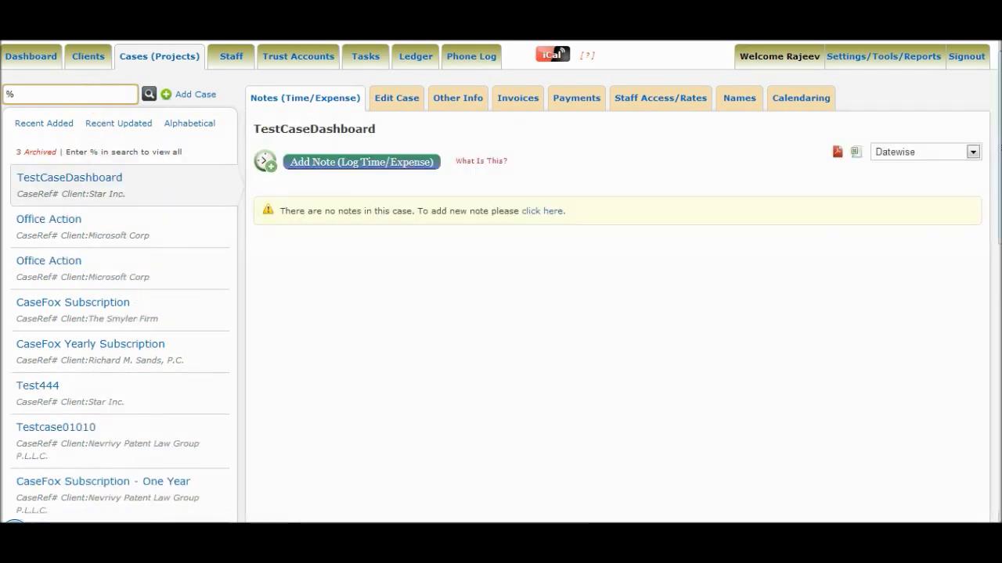
scroll(994, 196, "down", 6)
scroll(479, 365, "down", 2)
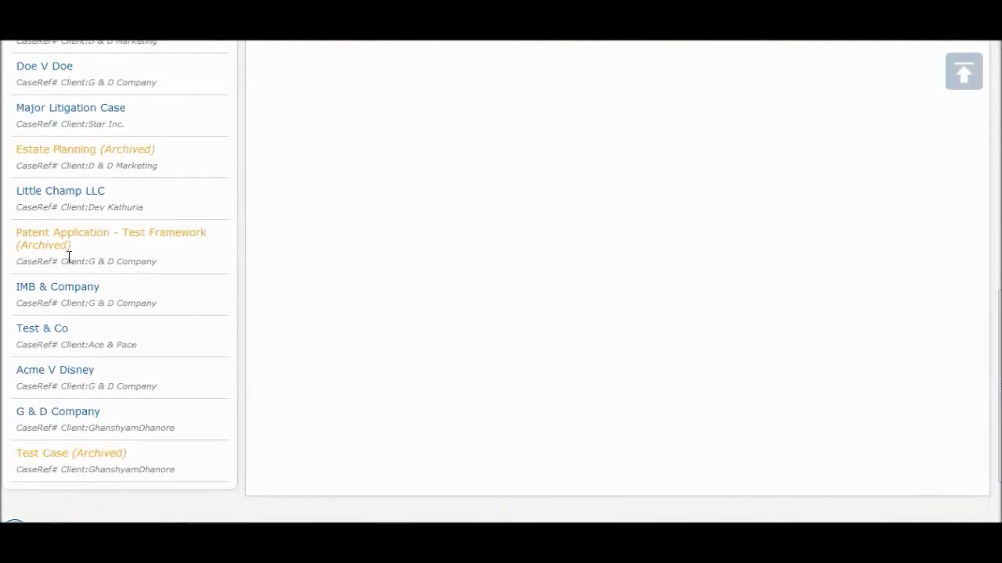
left_click(58, 152)
left_click(103, 457)
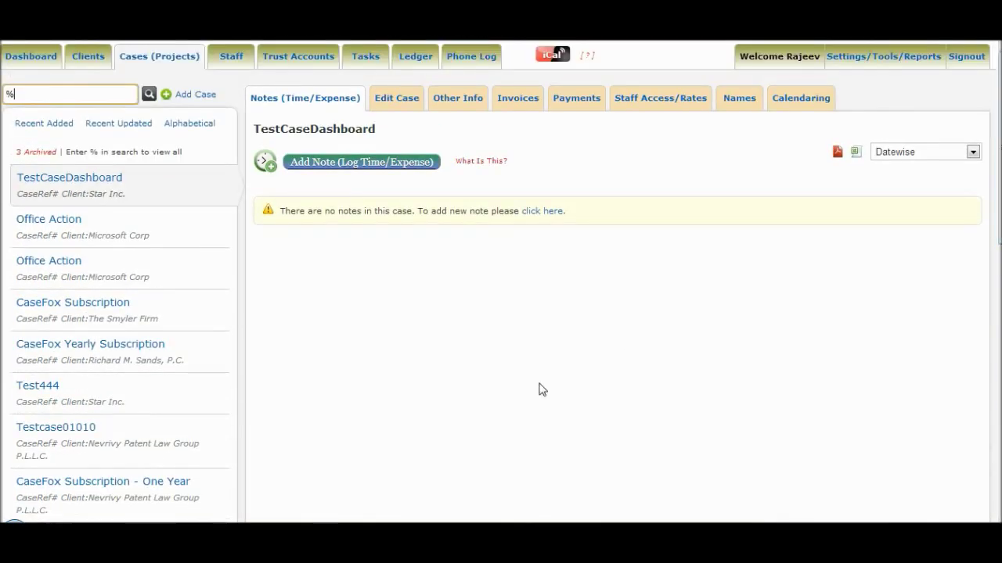
- Close and archive the Testcase01010 case, save it, and relist all cases with the "%" search
left_click(70, 430)
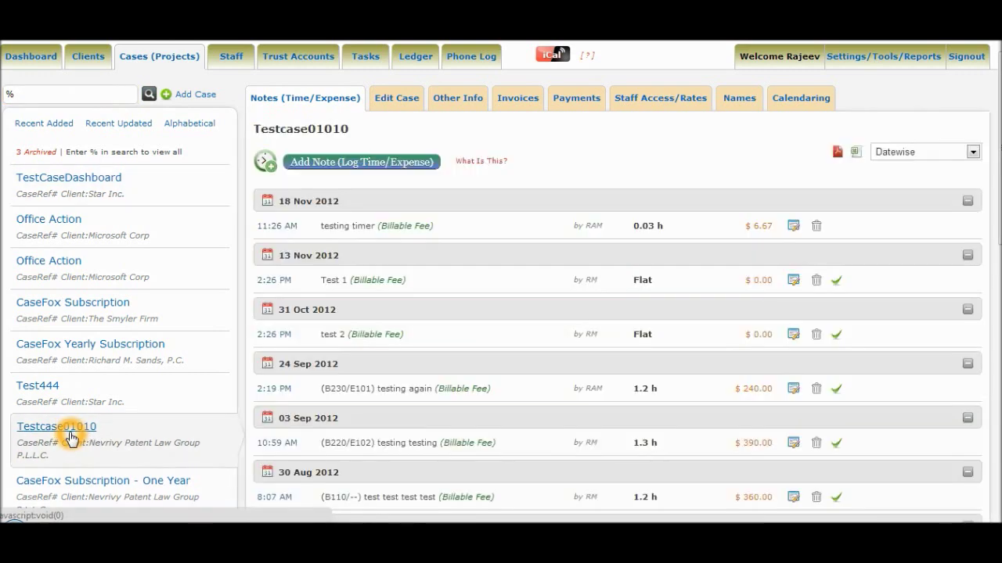
left_click(399, 99)
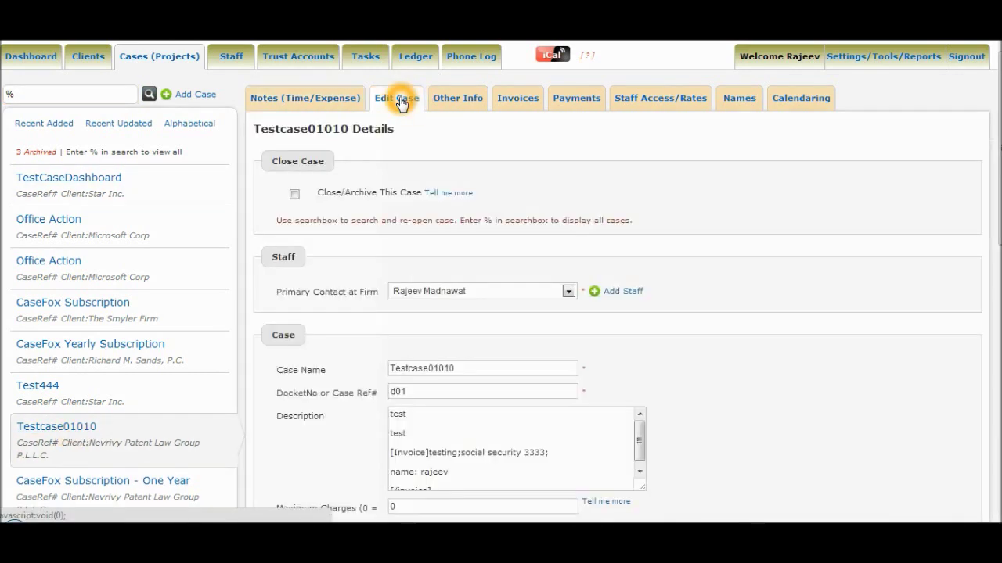
left_click(294, 194)
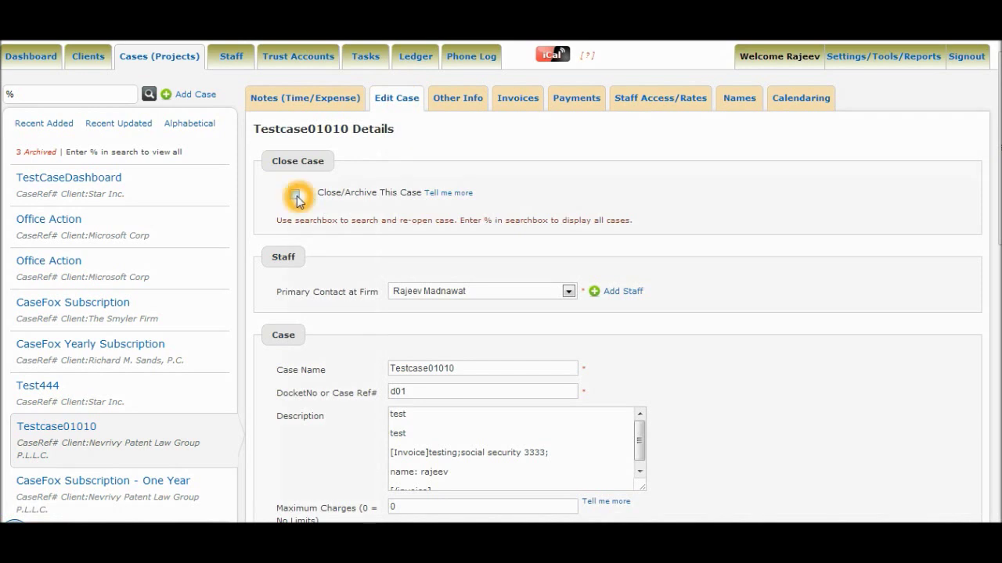
scroll(587, 353, "down", 5)
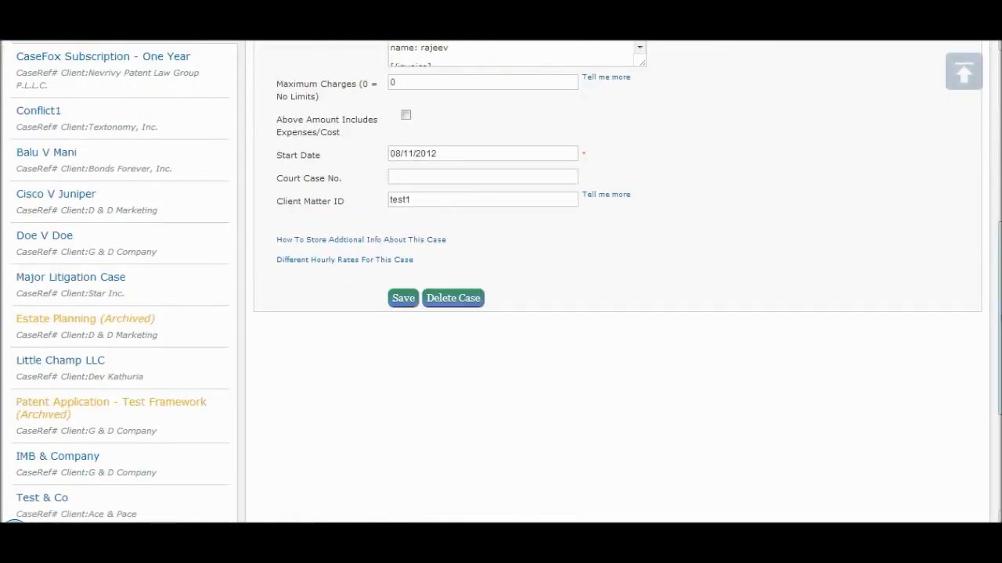
left_click(404, 302)
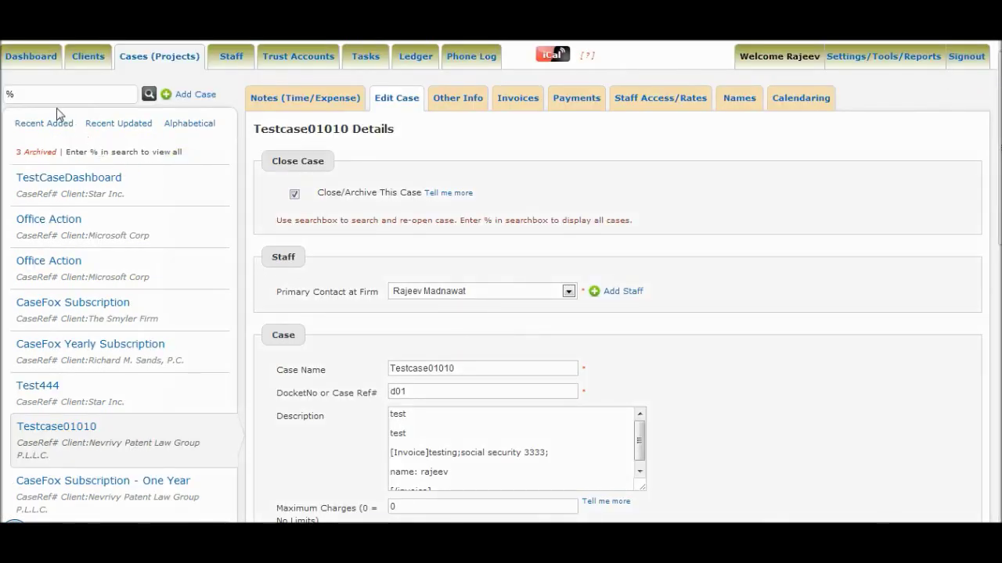
left_click(38, 96)
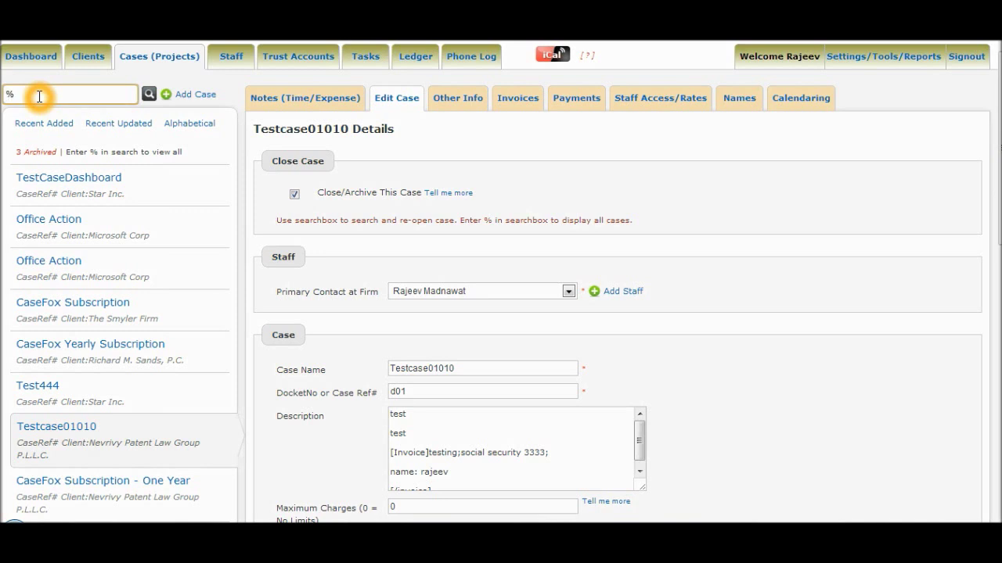
key("Return")
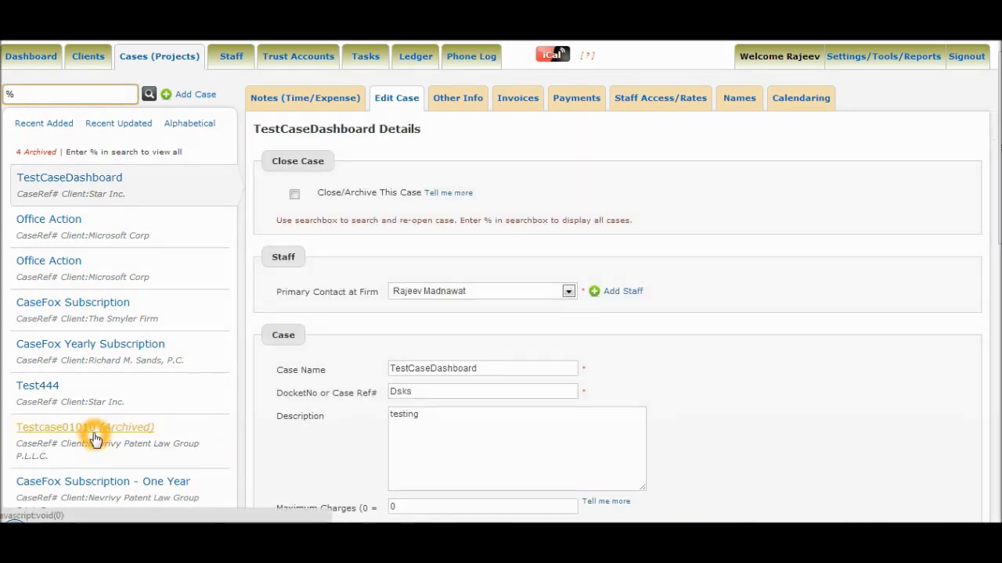
- View the business information settings and examine the invoice column, summary, expense and PDF margin options
left_click(284, 66)
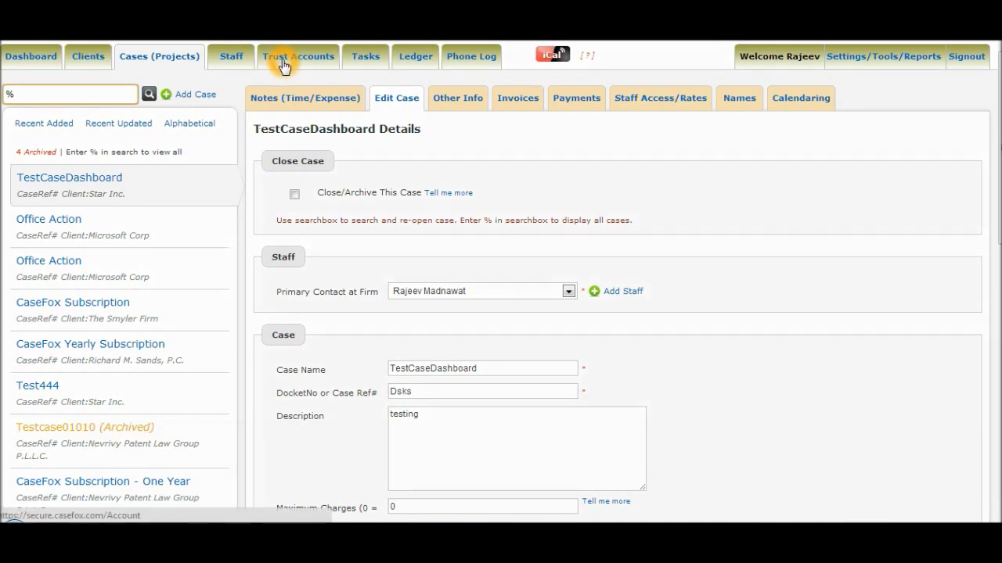
left_click(846, 63)
left_click(153, 171)
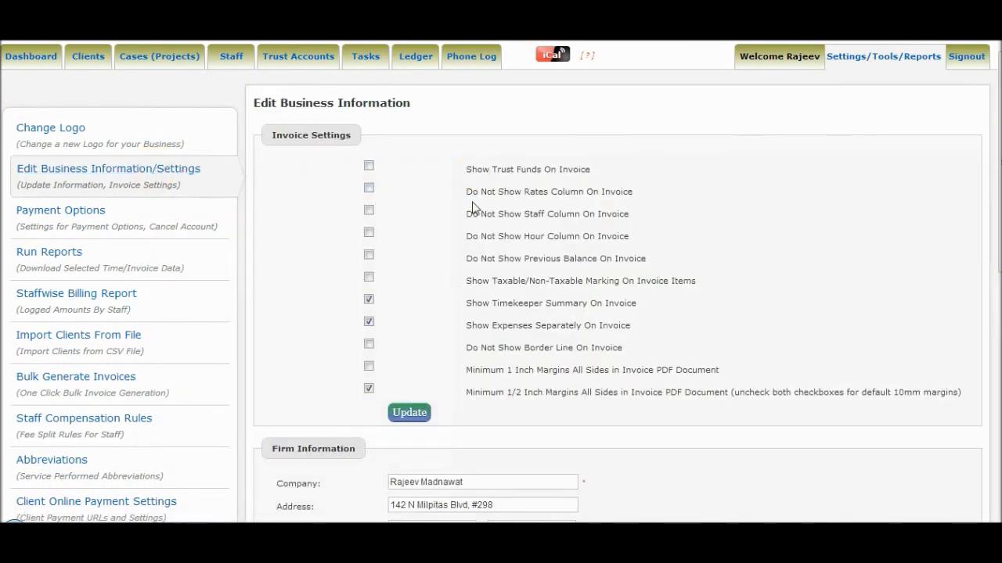
left_click(482, 391)
scroll(619, 313, "down", 1)
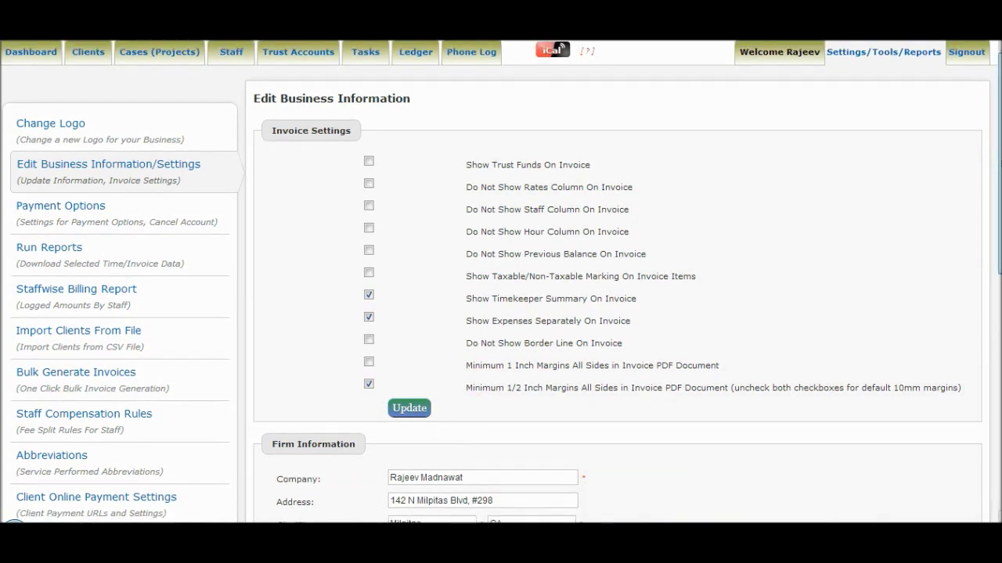
- Look over the Acme V Disney case's payment records and its list of invoices
scroll(501, 282, "down", 2)
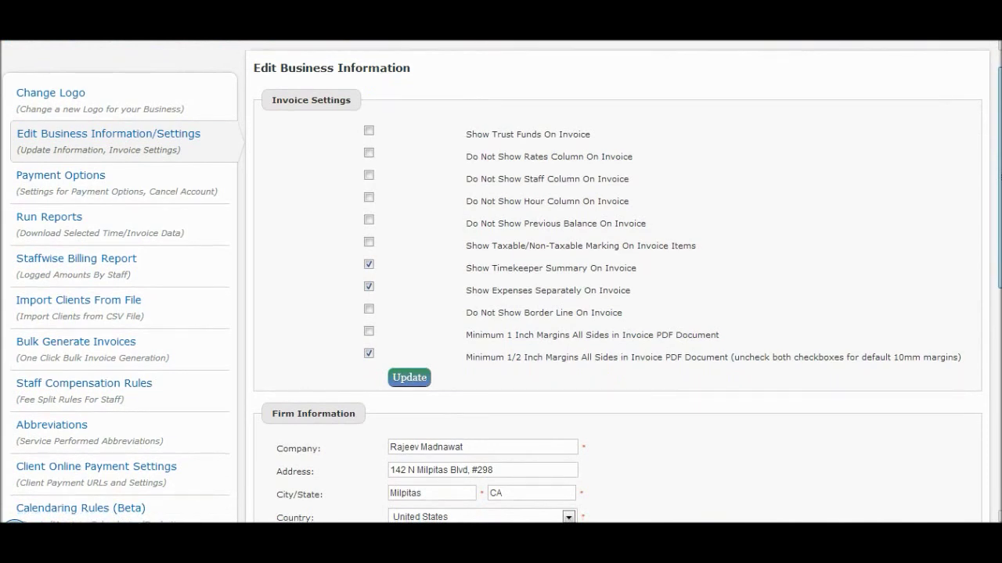
scroll(992, 239, "up", 2)
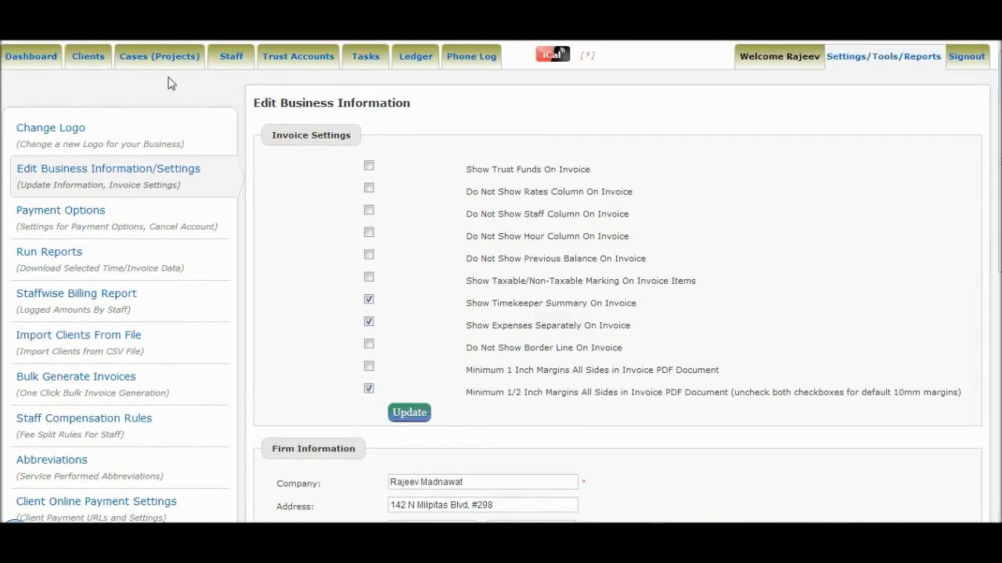
left_click(150, 61)
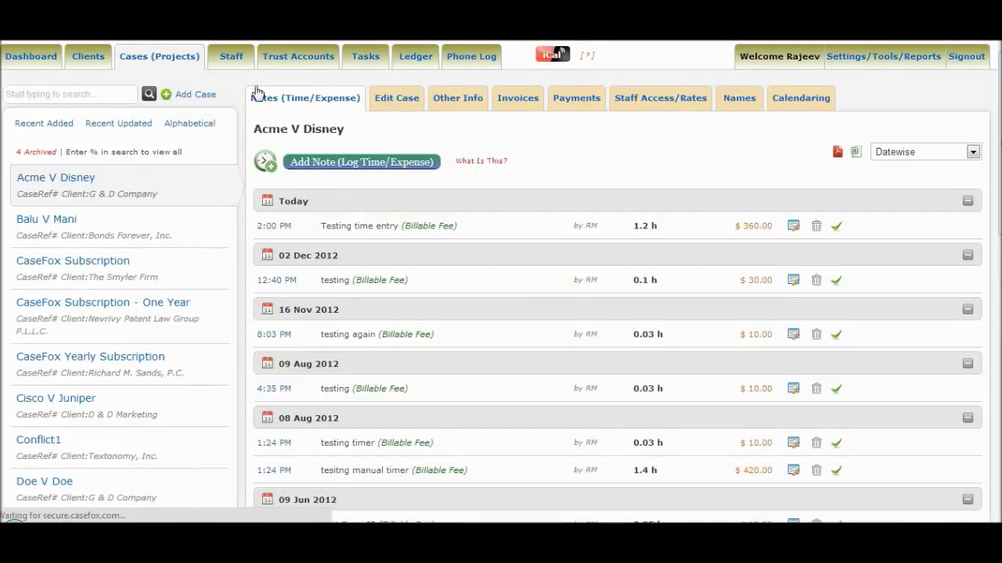
left_click(560, 108)
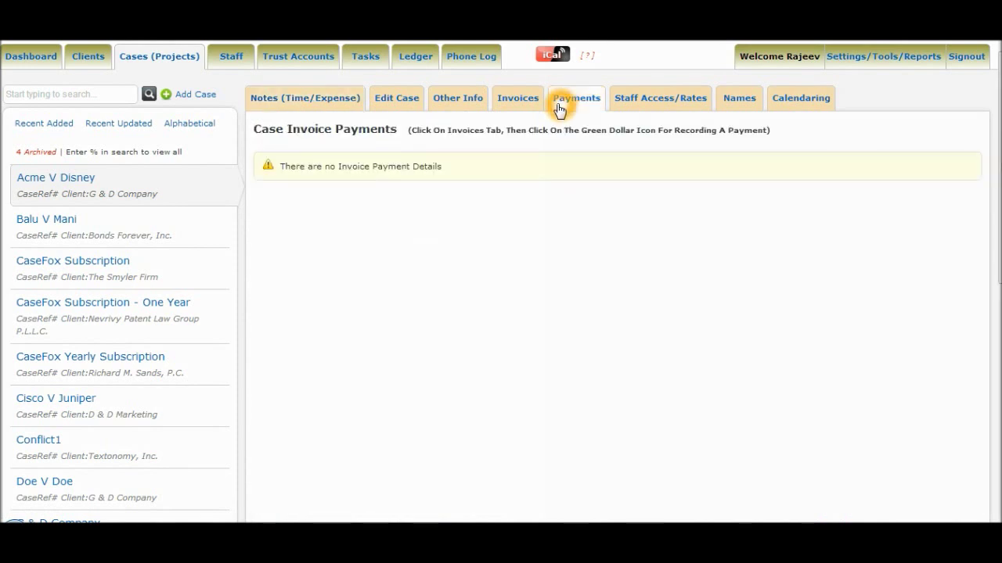
left_click(505, 100)
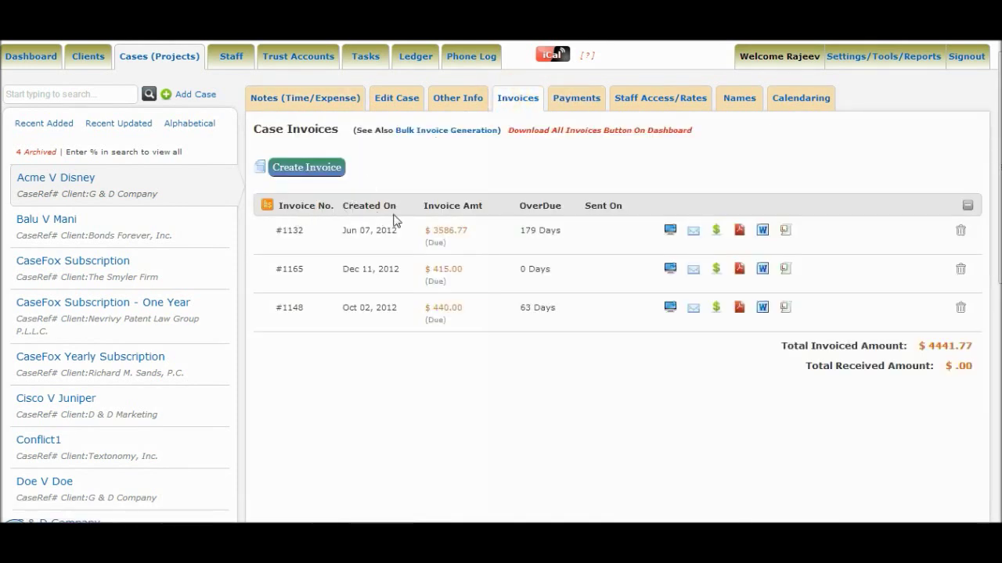
- Record a $20 payment described as "test" on the case's $415.00 invoice, previewing the trust funds option but leaving it off
left_click(717, 273)
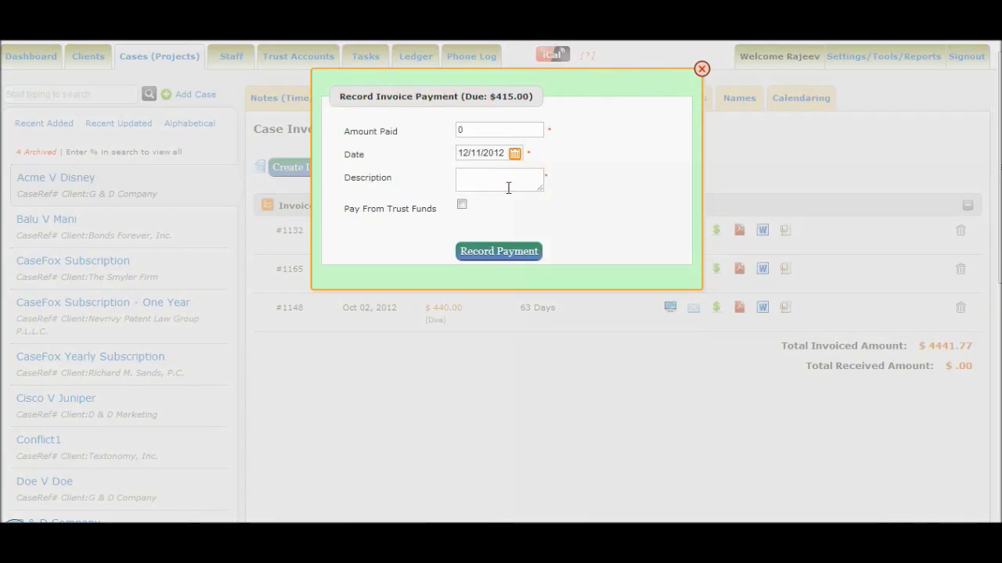
left_click(463, 207)
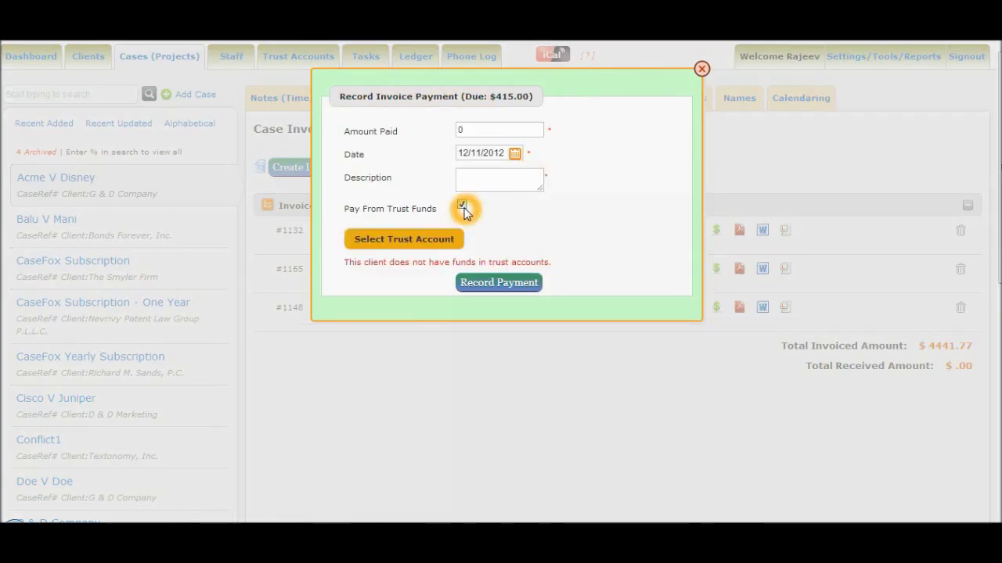
left_click(463, 207)
left_click(476, 132)
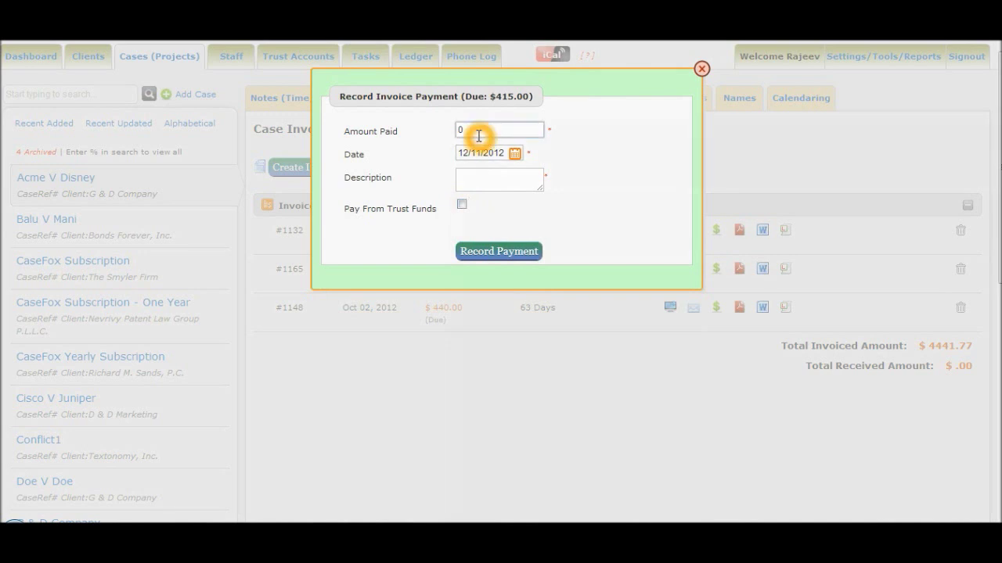
left_click(444, 139)
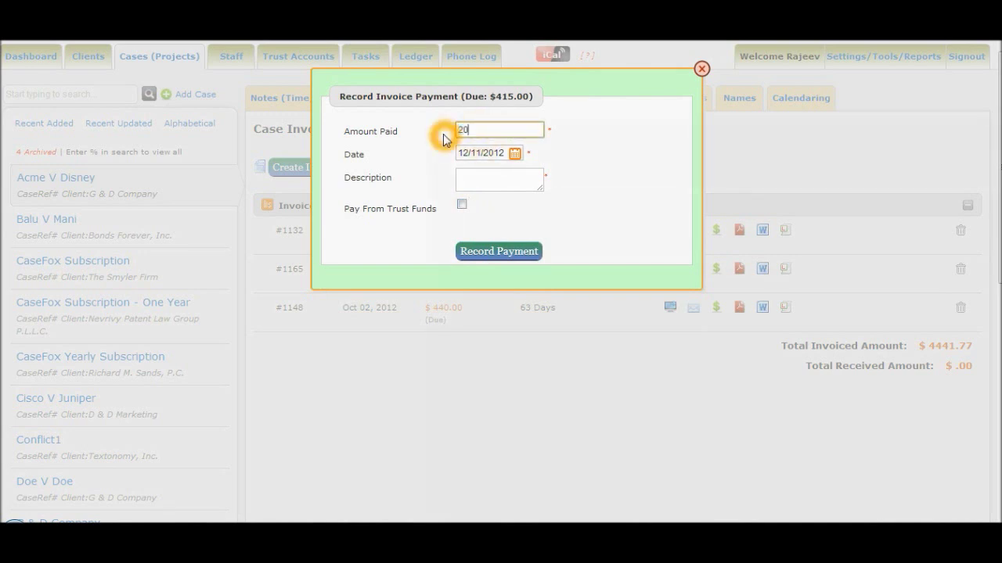
type("20")
left_click(491, 255)
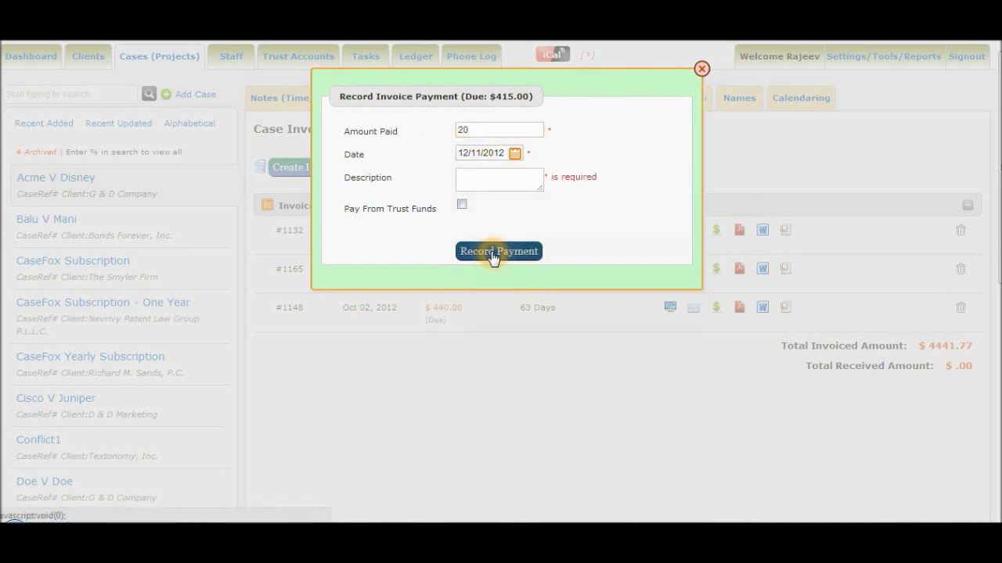
left_click(491, 185)
type("tes")
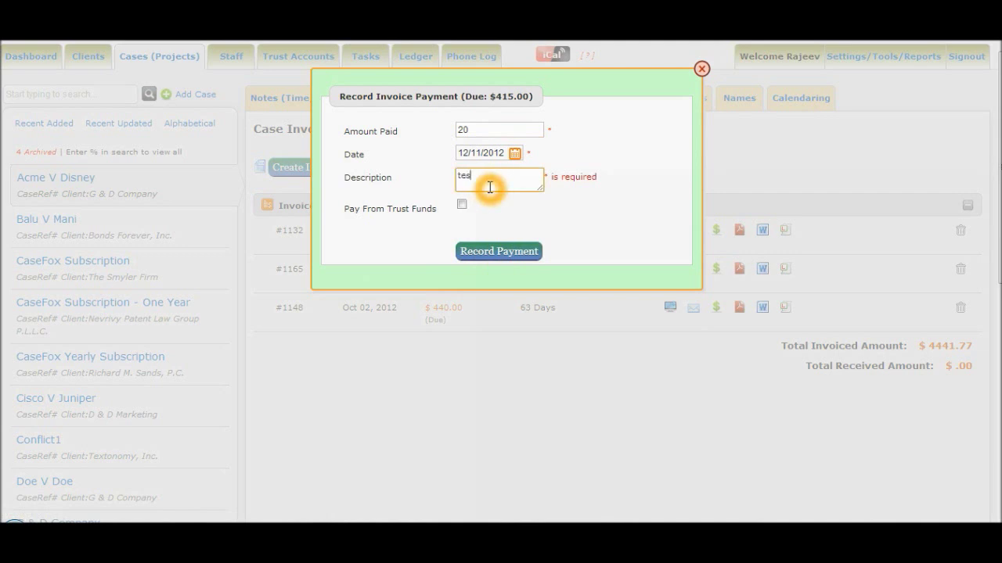
type("t")
left_click(483, 252)
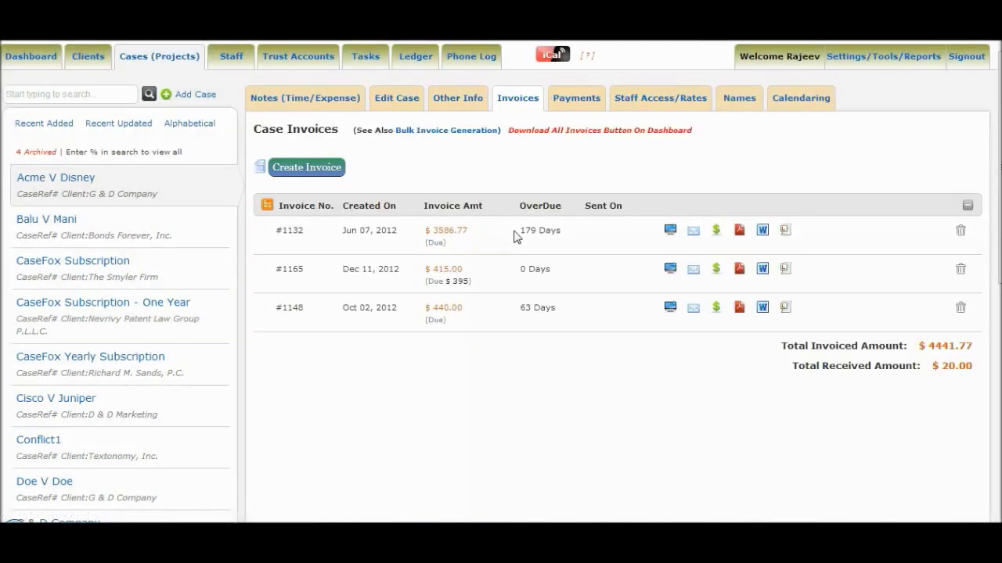
- Review the case's total invoiced and received amounts among its invoices and payments, and return to the dashboard
left_click(945, 365)
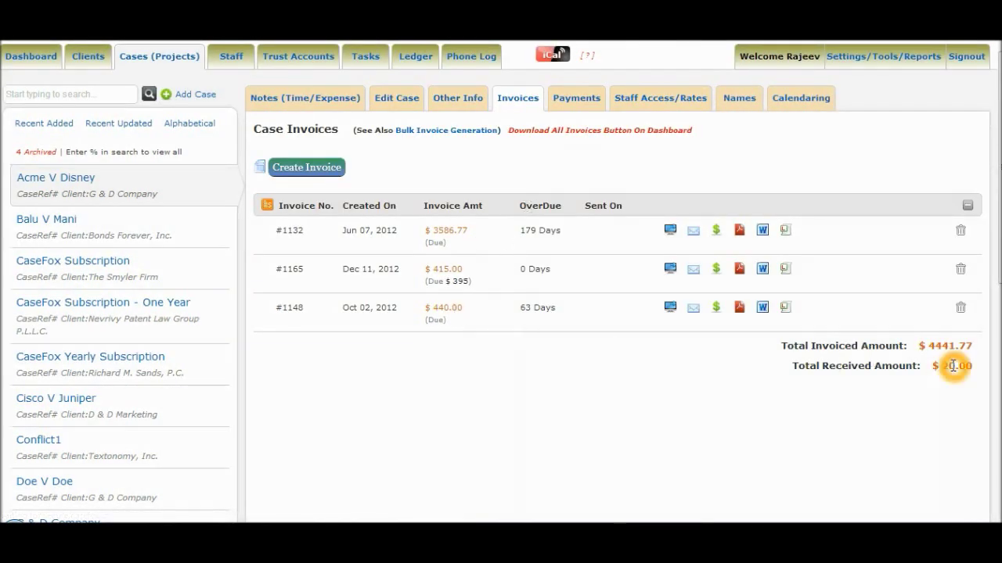
left_click(944, 347)
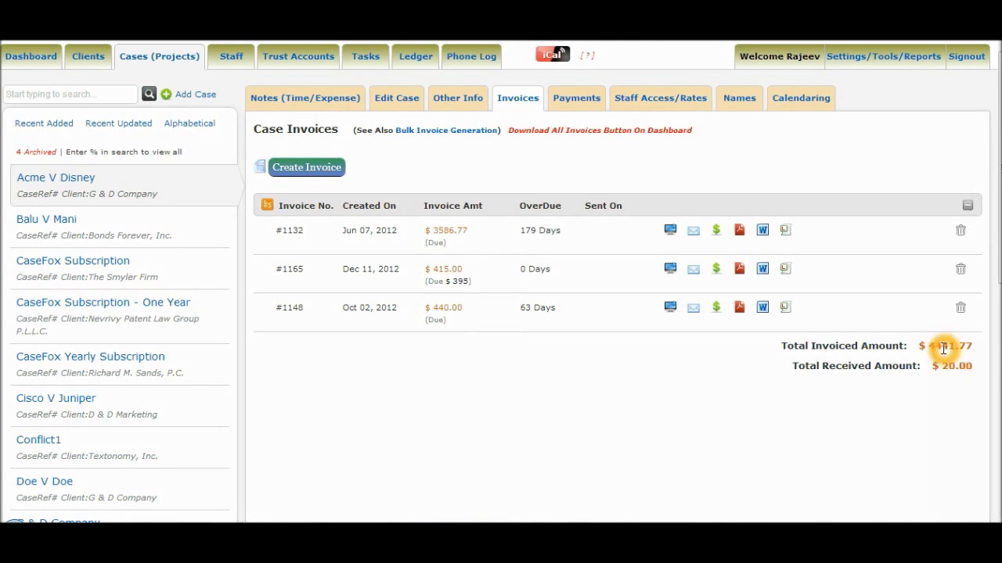
left_click(561, 106)
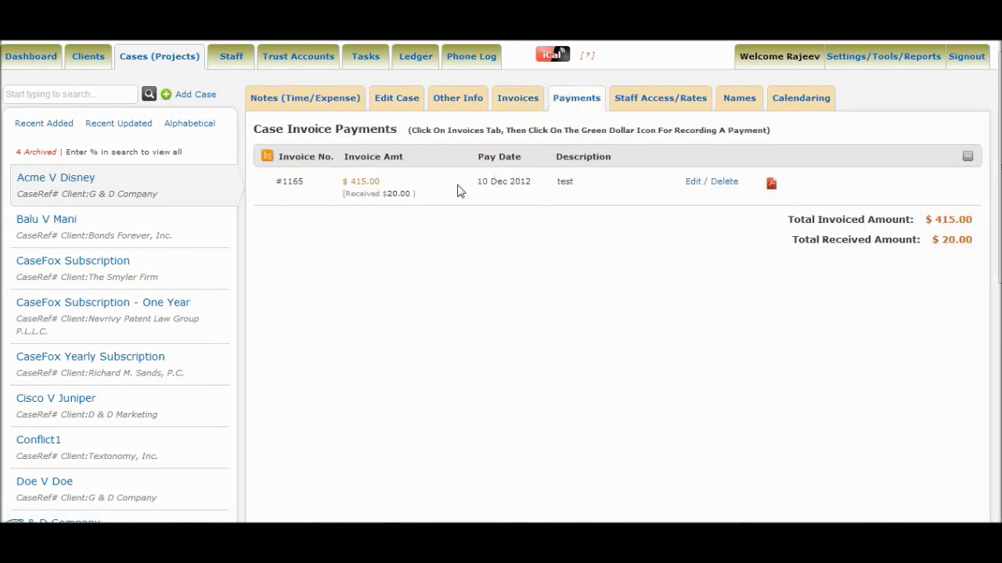
left_click(942, 241)
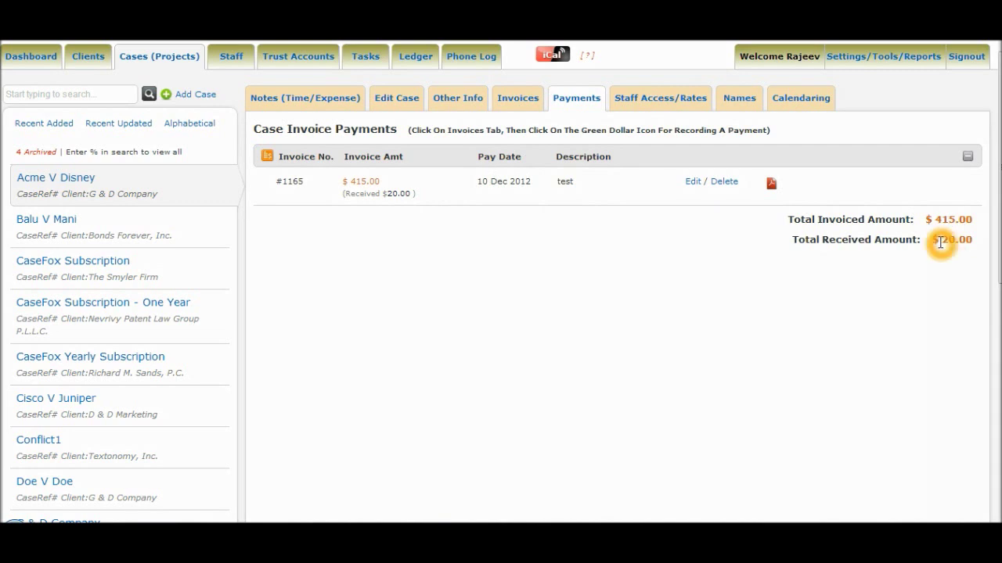
left_click(738, 219)
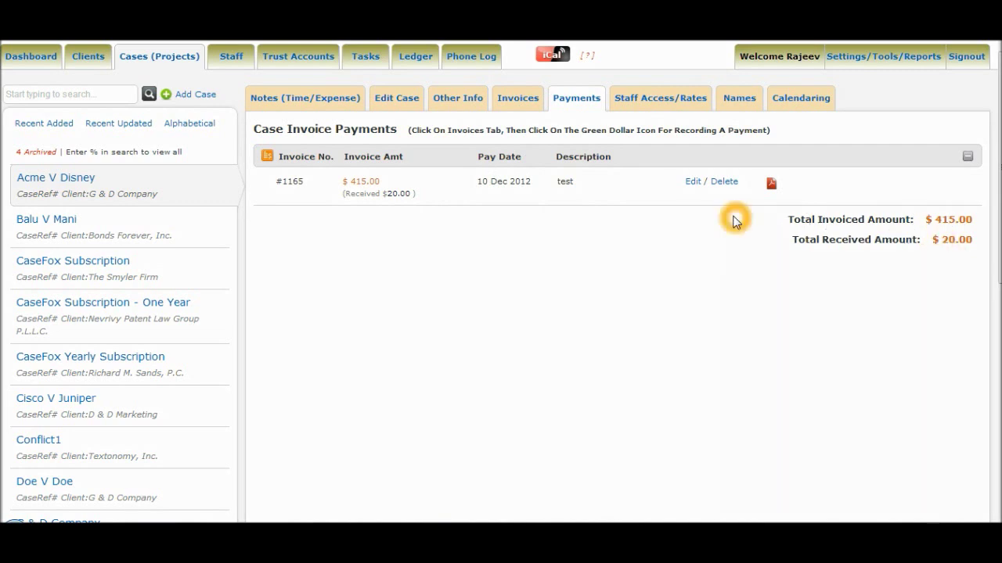
left_click(771, 112)
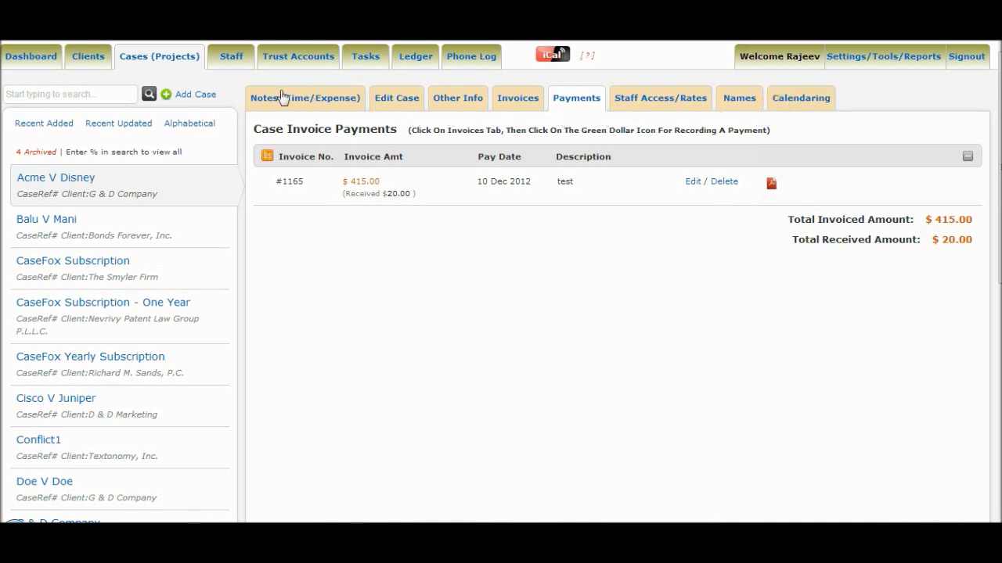
left_click(33, 64)
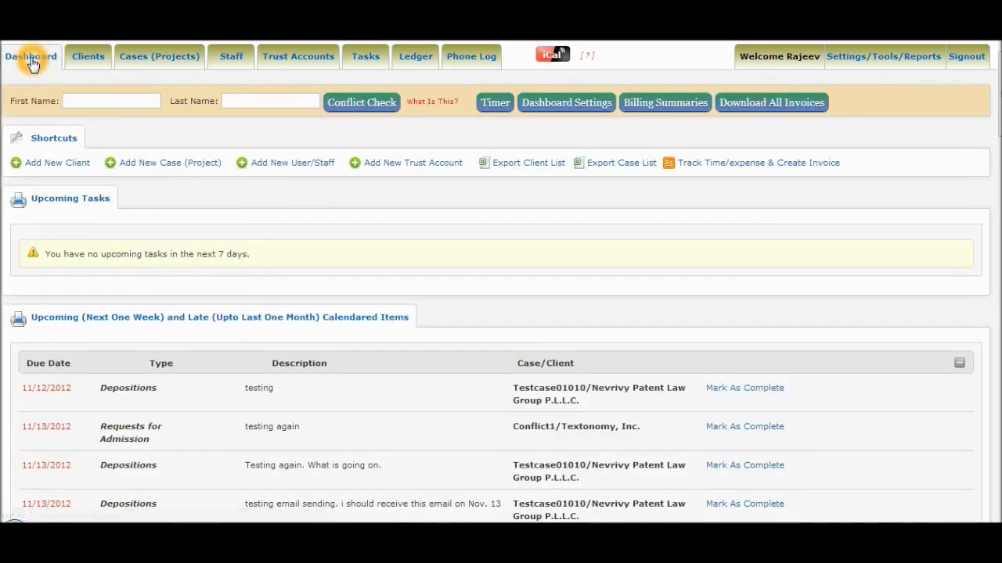